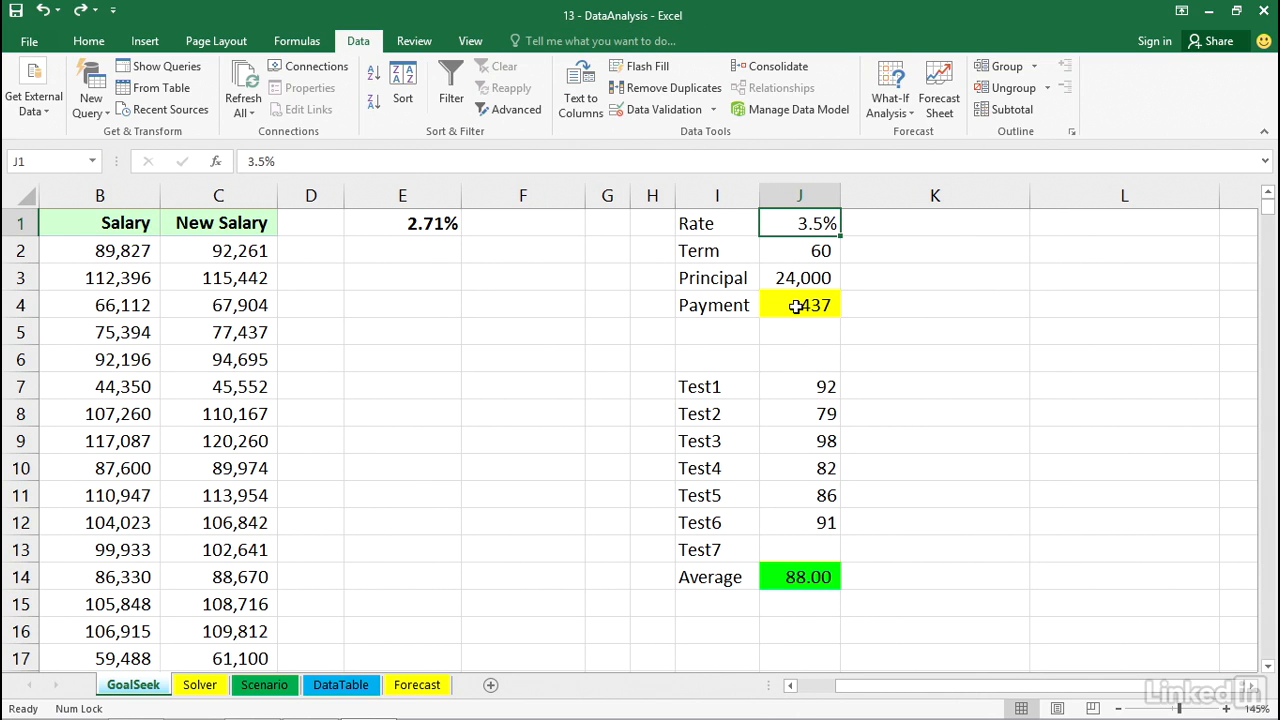
Examine the rate, term and principal arguments of the PMT formula in Payment cell J4.
double_click(795, 307)
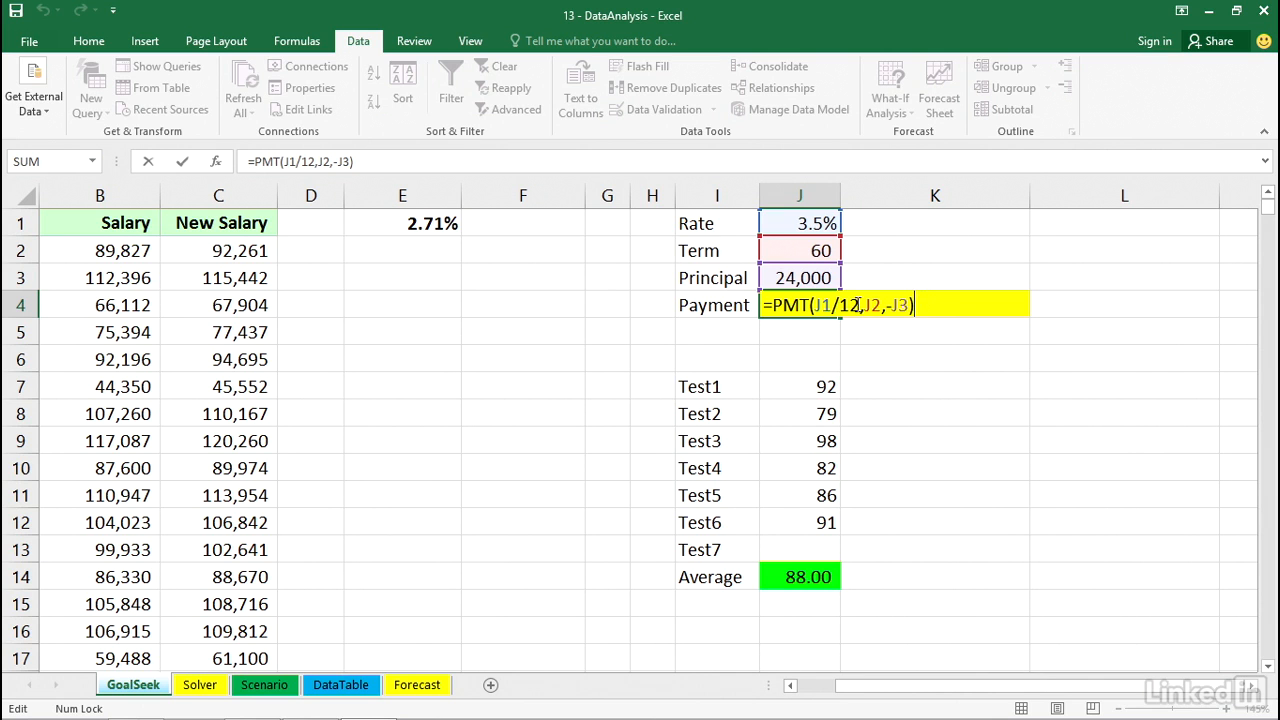
left_click_drag(858, 305, 814, 305)
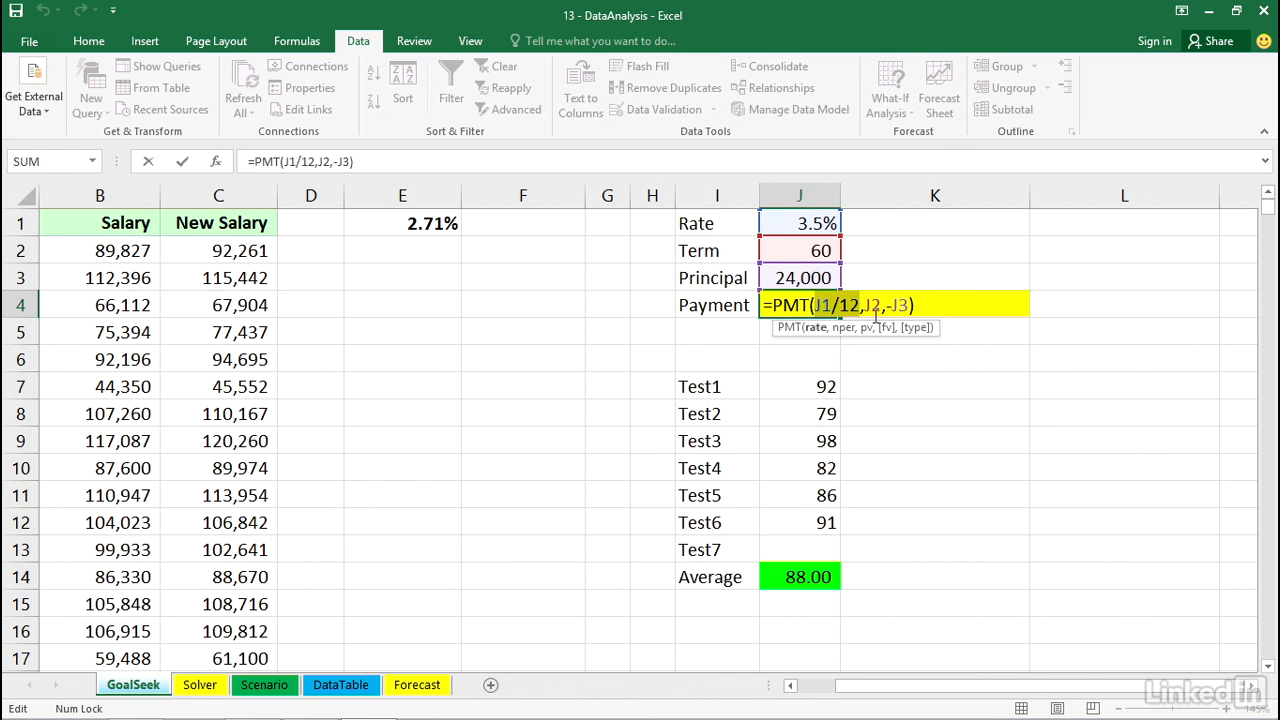
left_click_drag(881, 305, 863, 305)
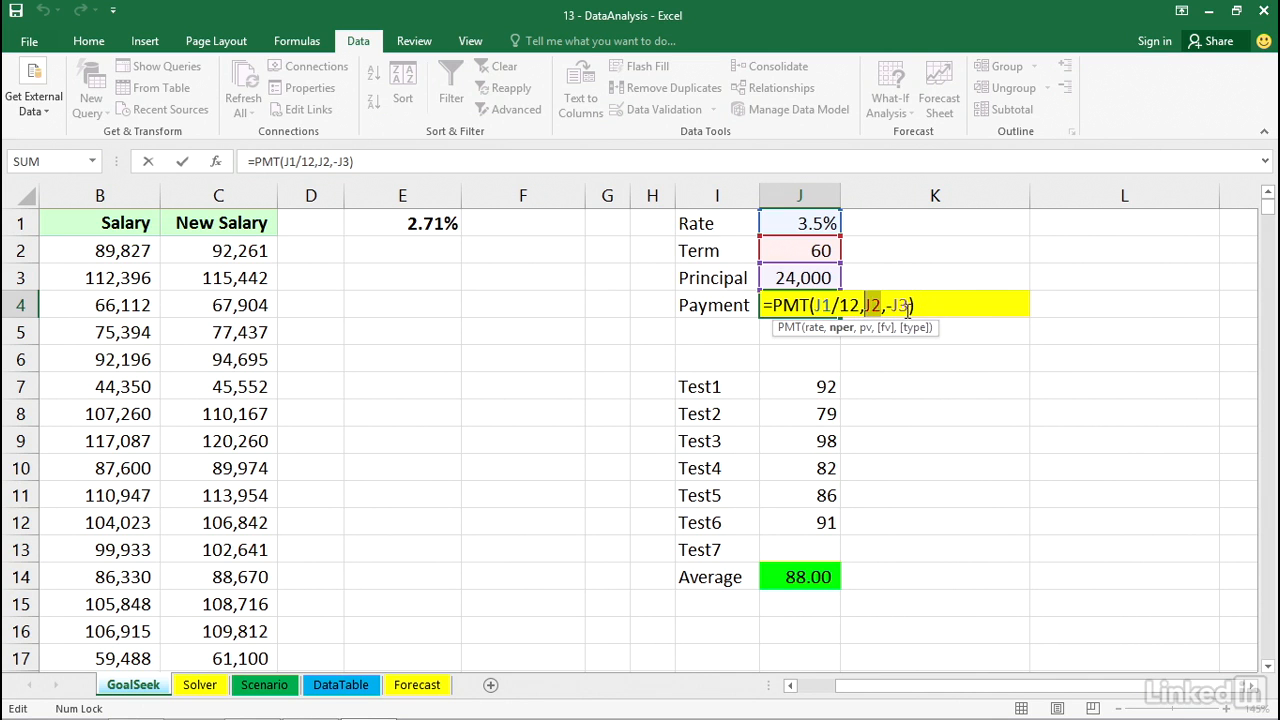
left_click_drag(906, 304, 886, 304)
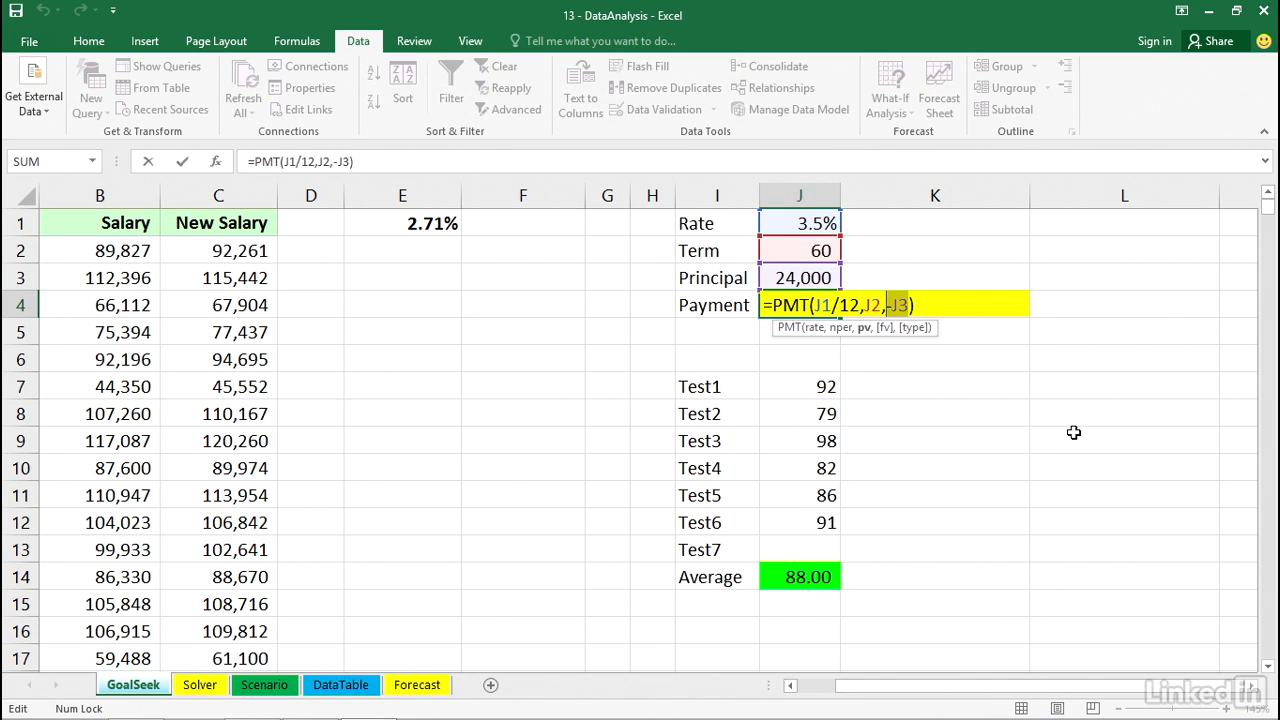
key("Return")
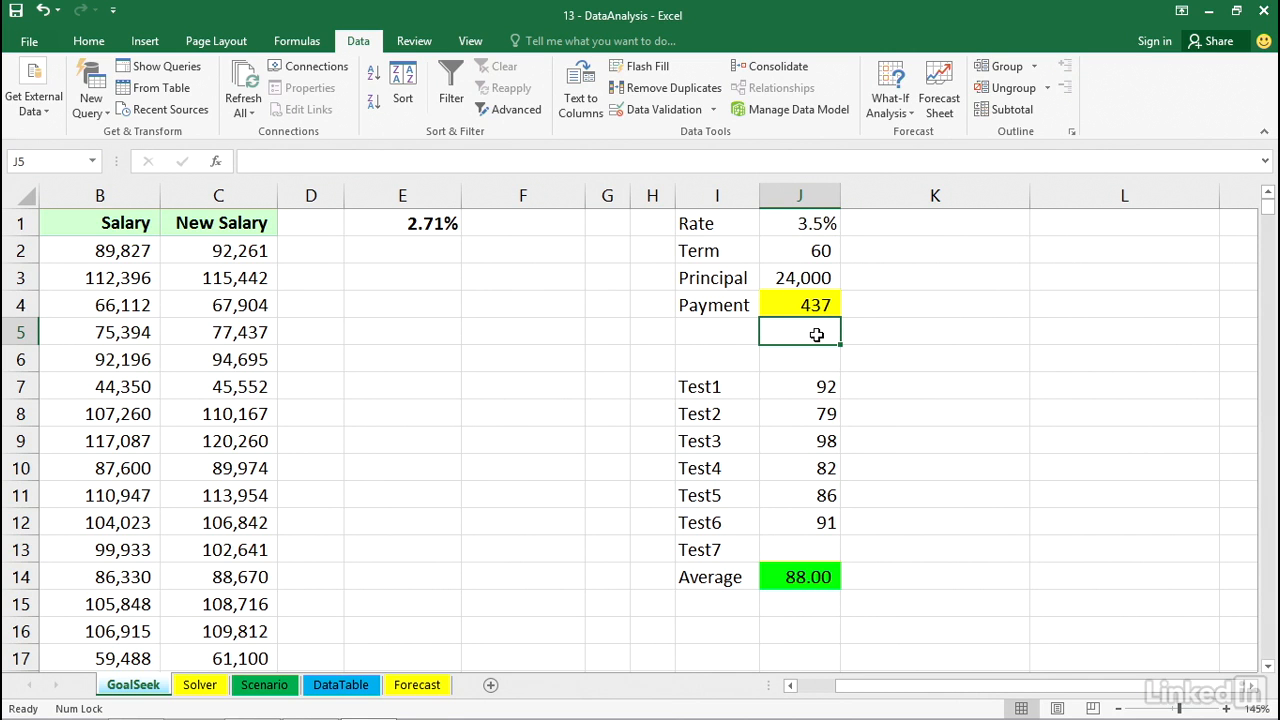
Review the Payment cell J4 and its Rate, Term and Principal input cells J1 to J3.
left_click(781, 305)
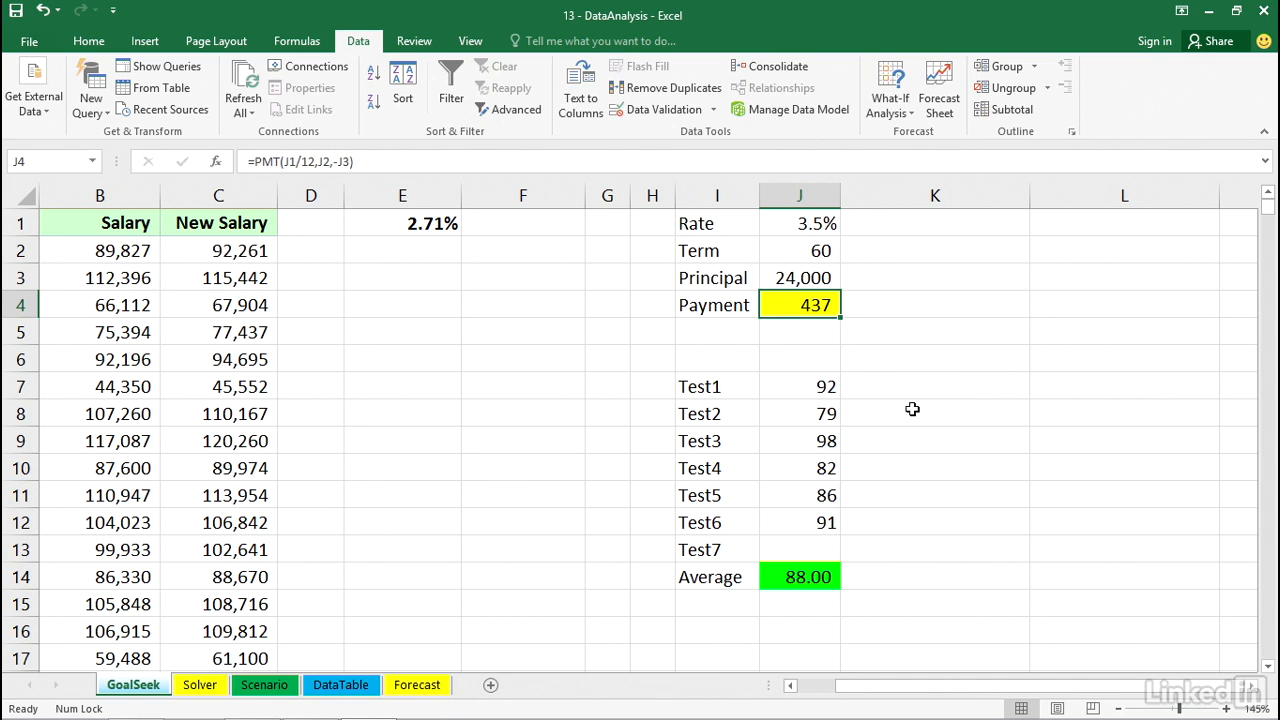
left_click(784, 224)
left_click(774, 250)
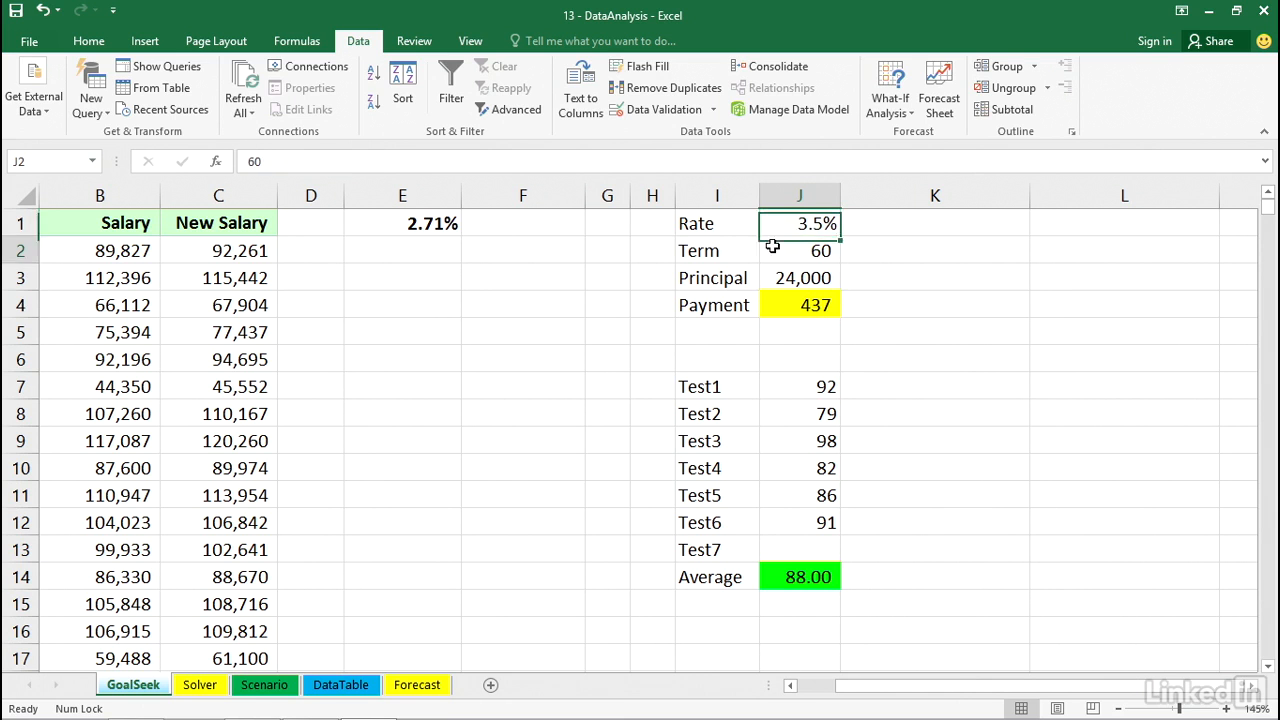
left_click(781, 276)
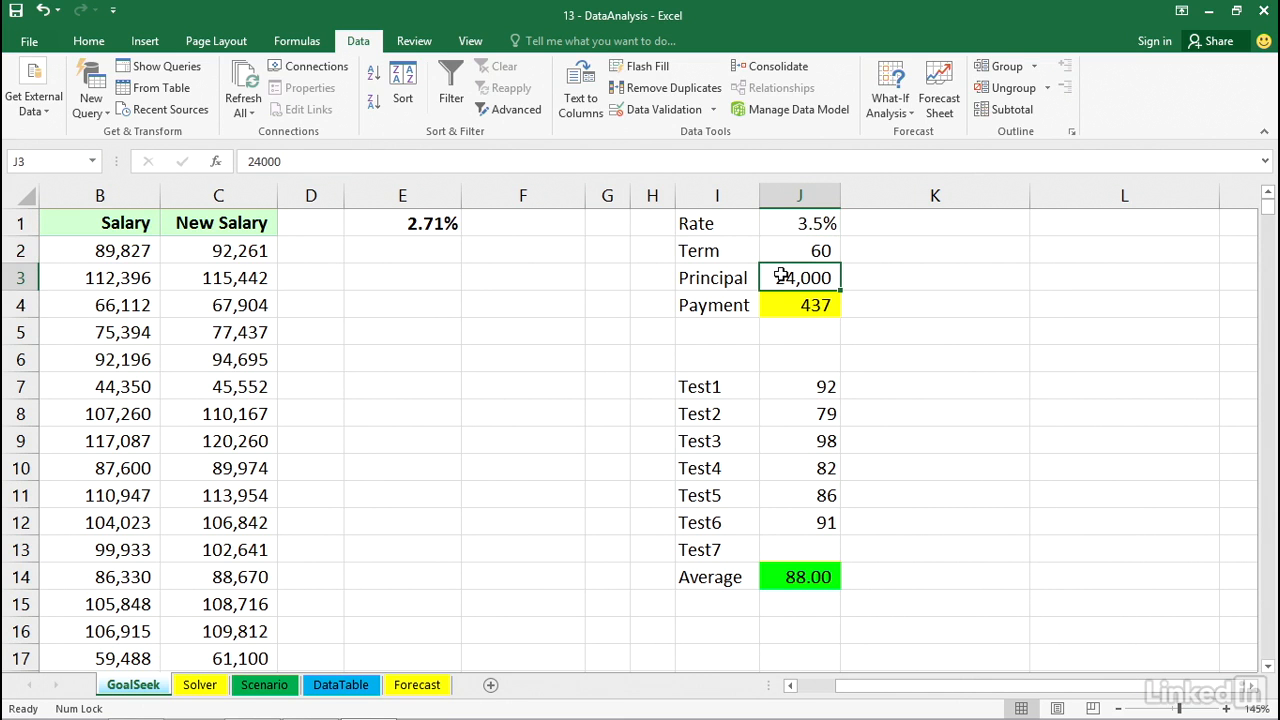
left_click(774, 221)
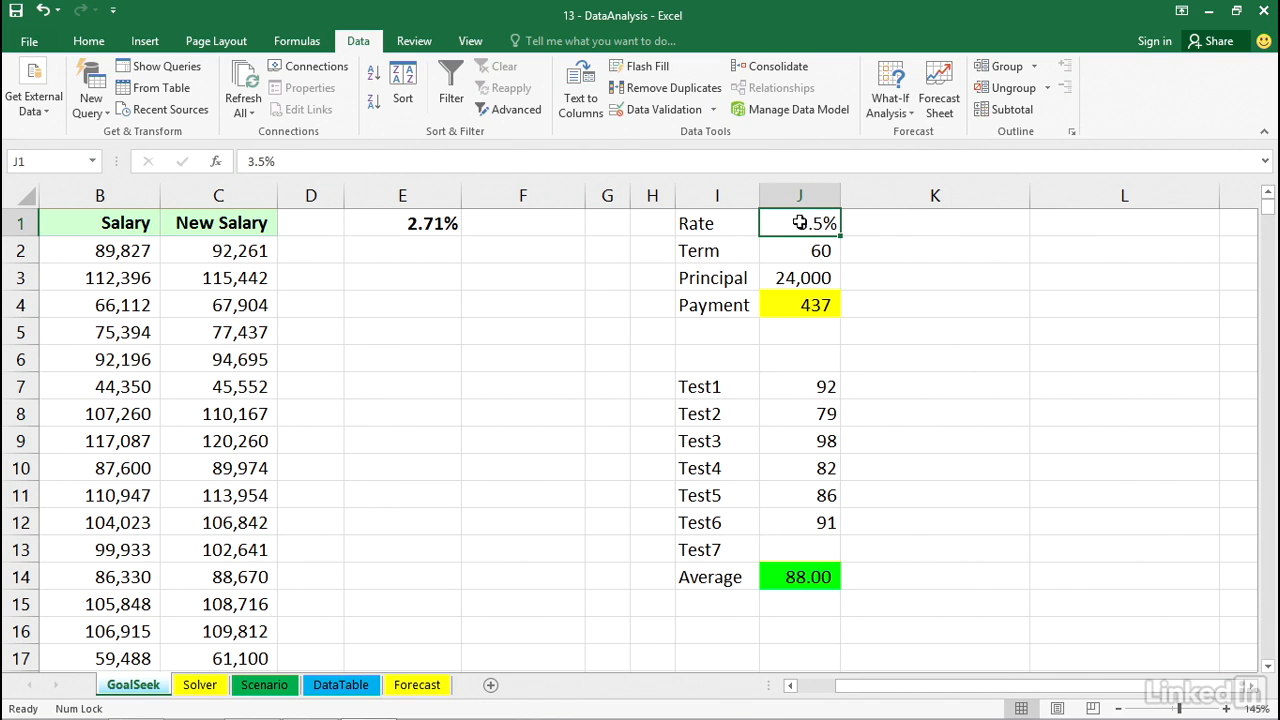
left_click(793, 249)
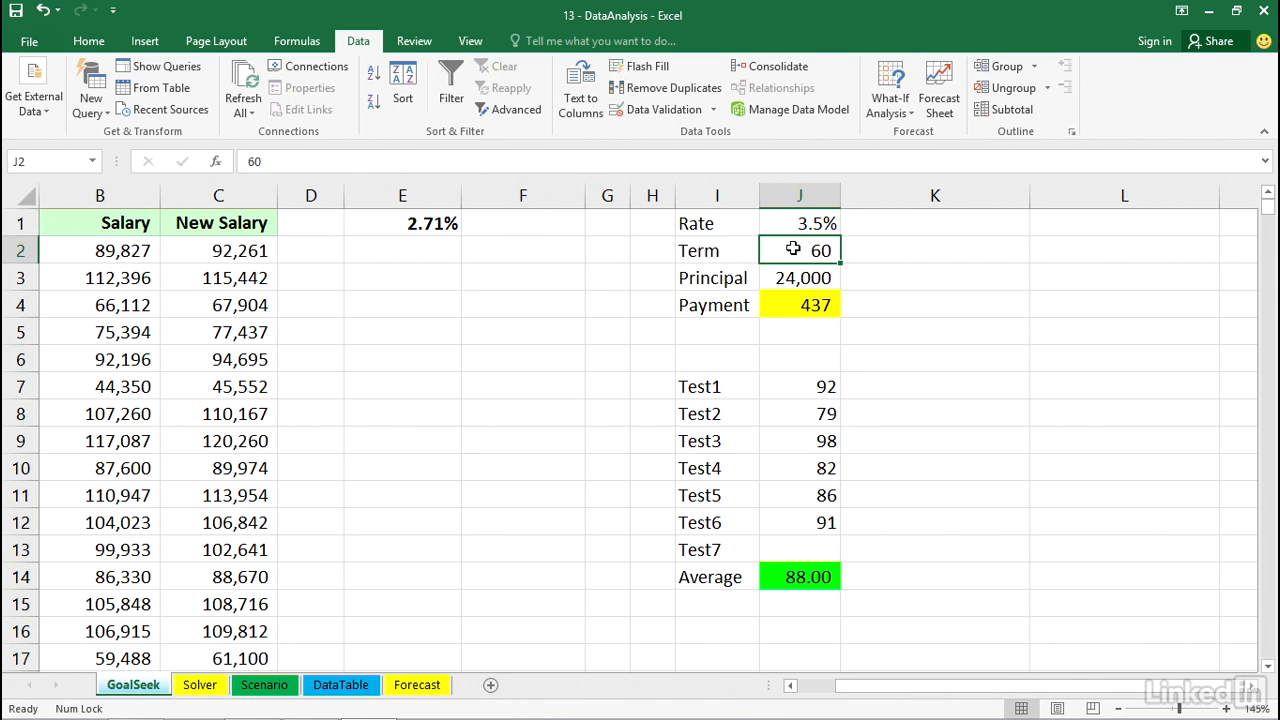
left_click(789, 276)
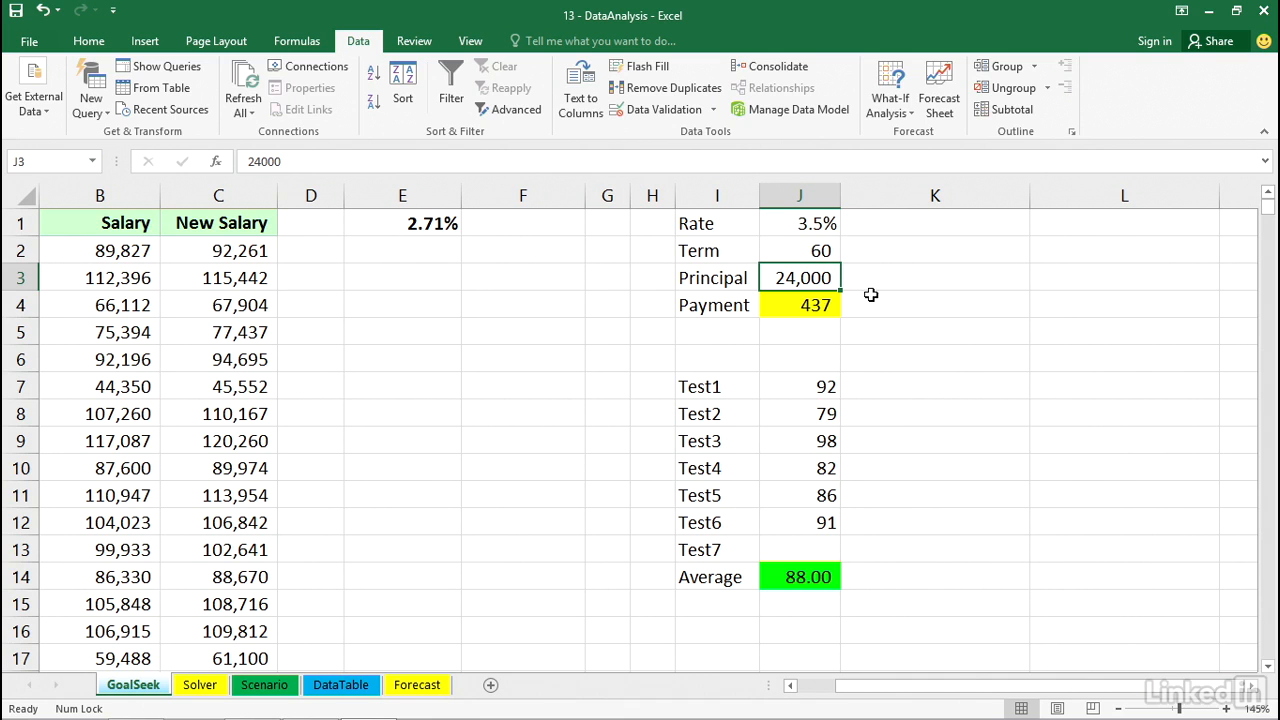
left_click(805, 252)
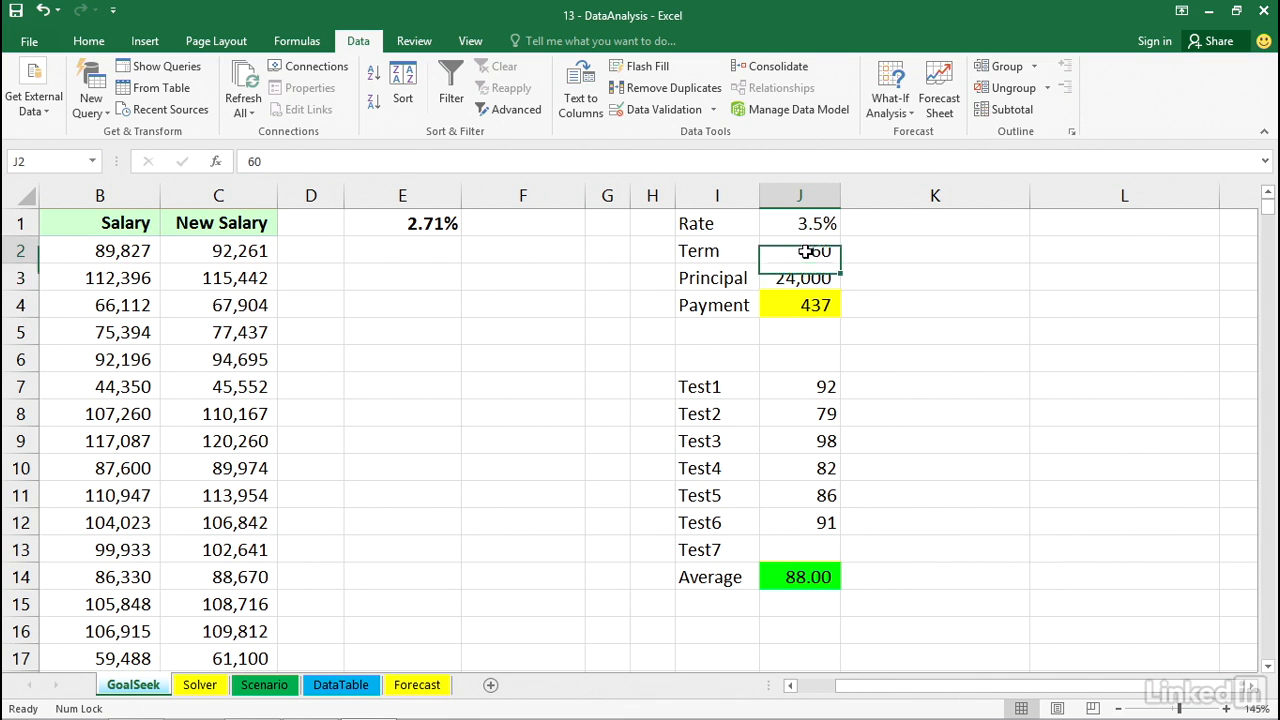
Try Goal Seek on Payment cell J4 with a target of 500 by changing Principal cell J3, and discard the result.
left_click(806, 304)
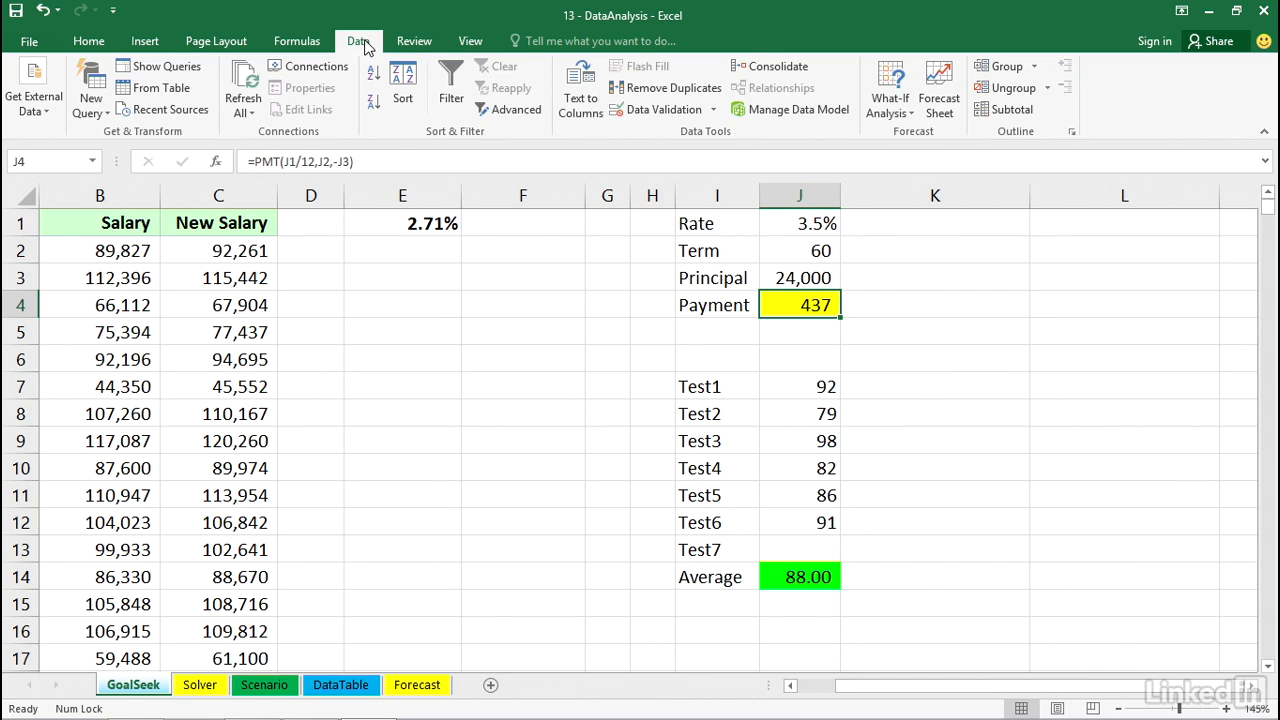
left_click(890, 113)
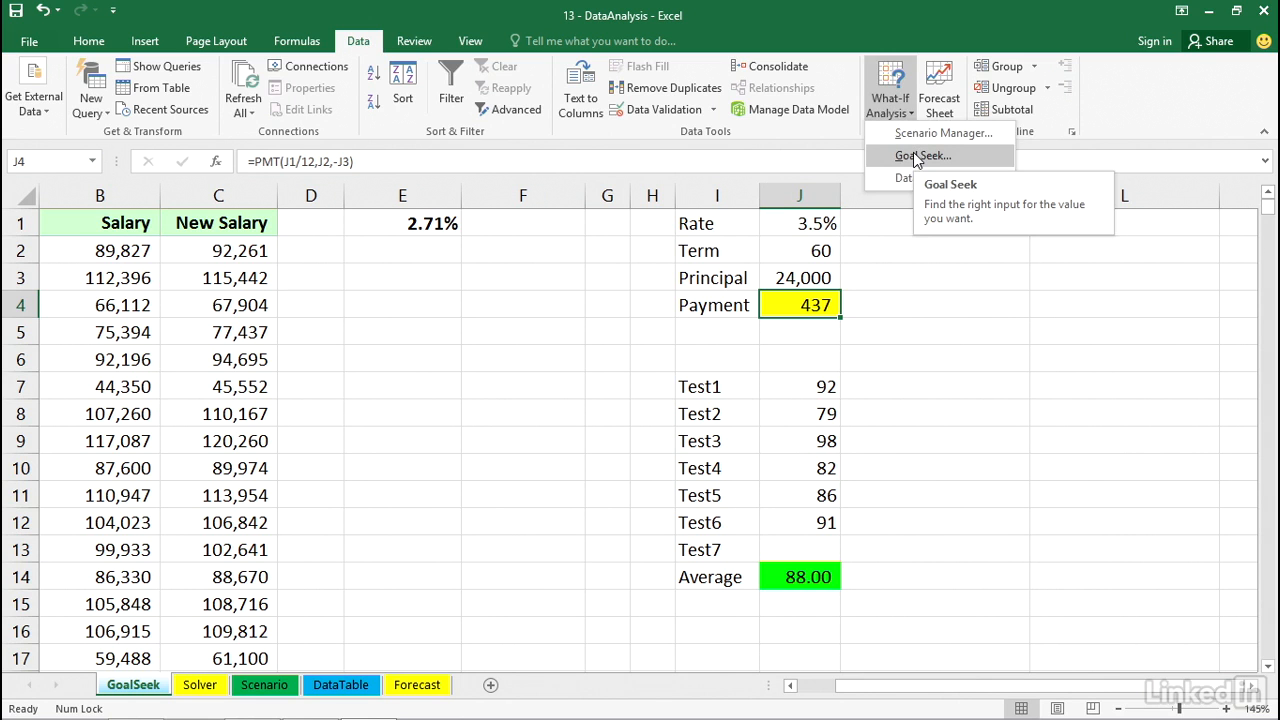
left_click(914, 154)
left_click_drag(905, 318, 961, 231)
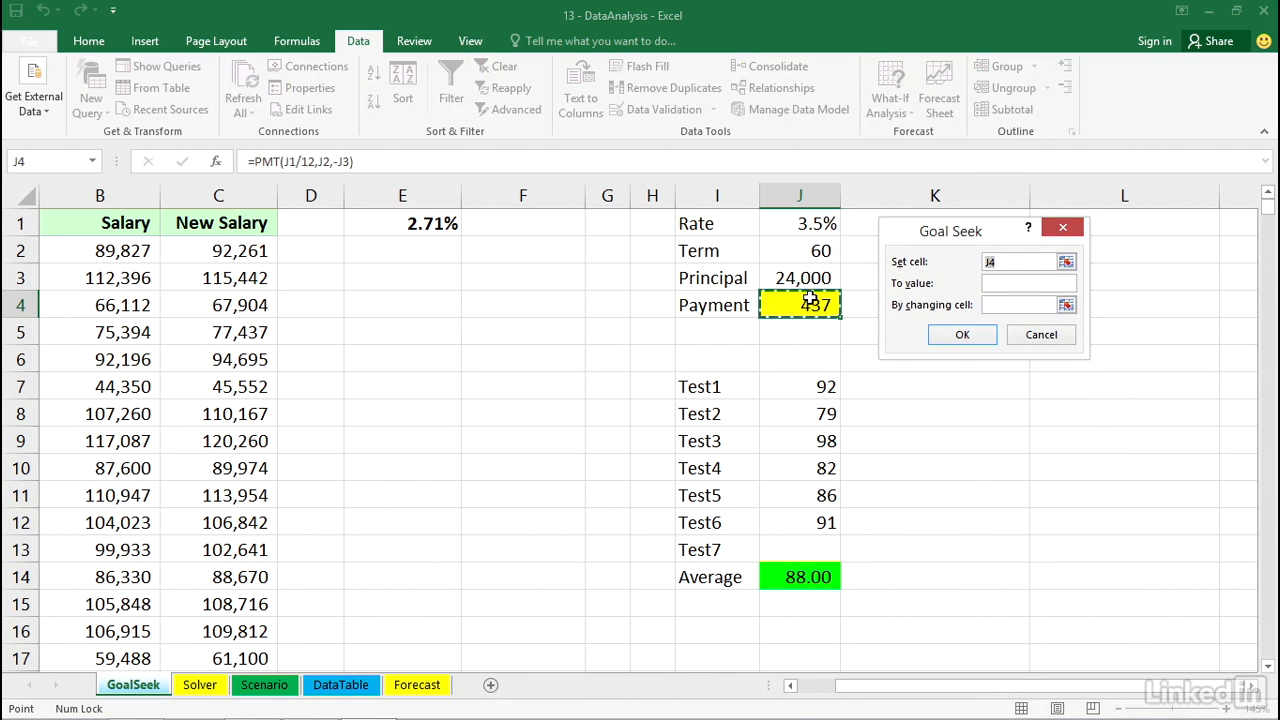
left_click(990, 282)
type("500")
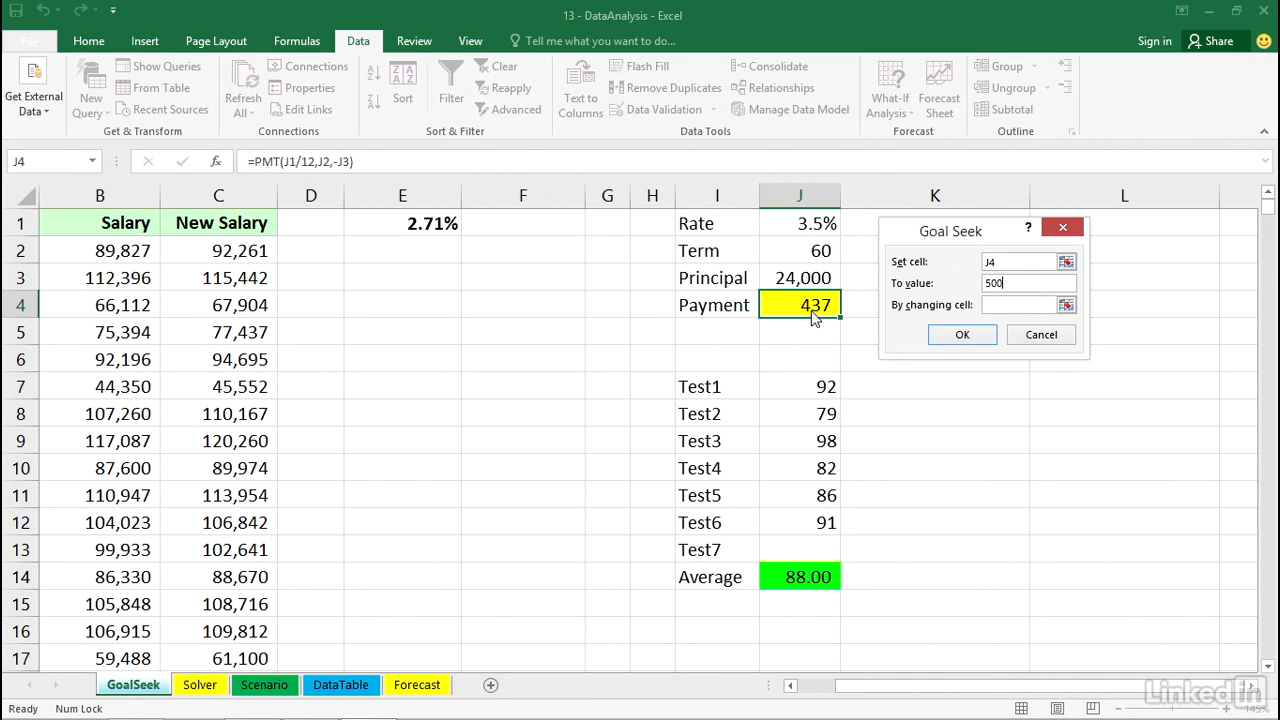
left_click(993, 305)
left_click(807, 274)
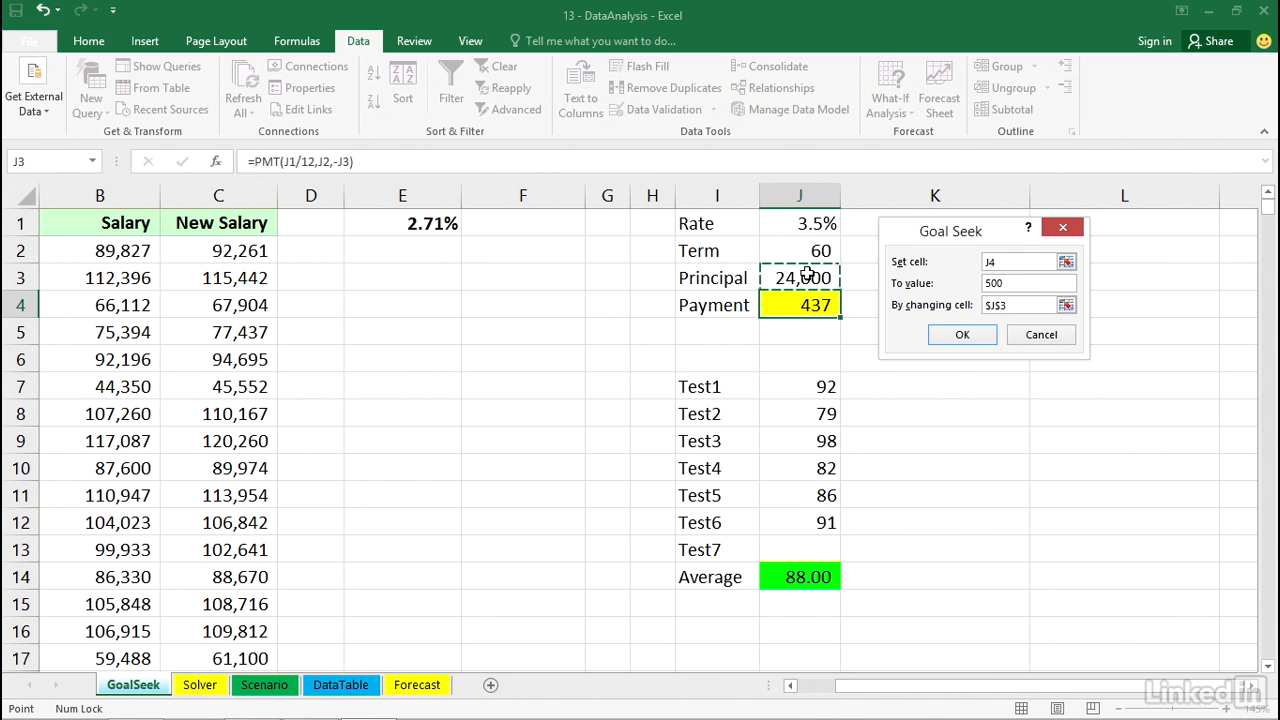
left_click(963, 336)
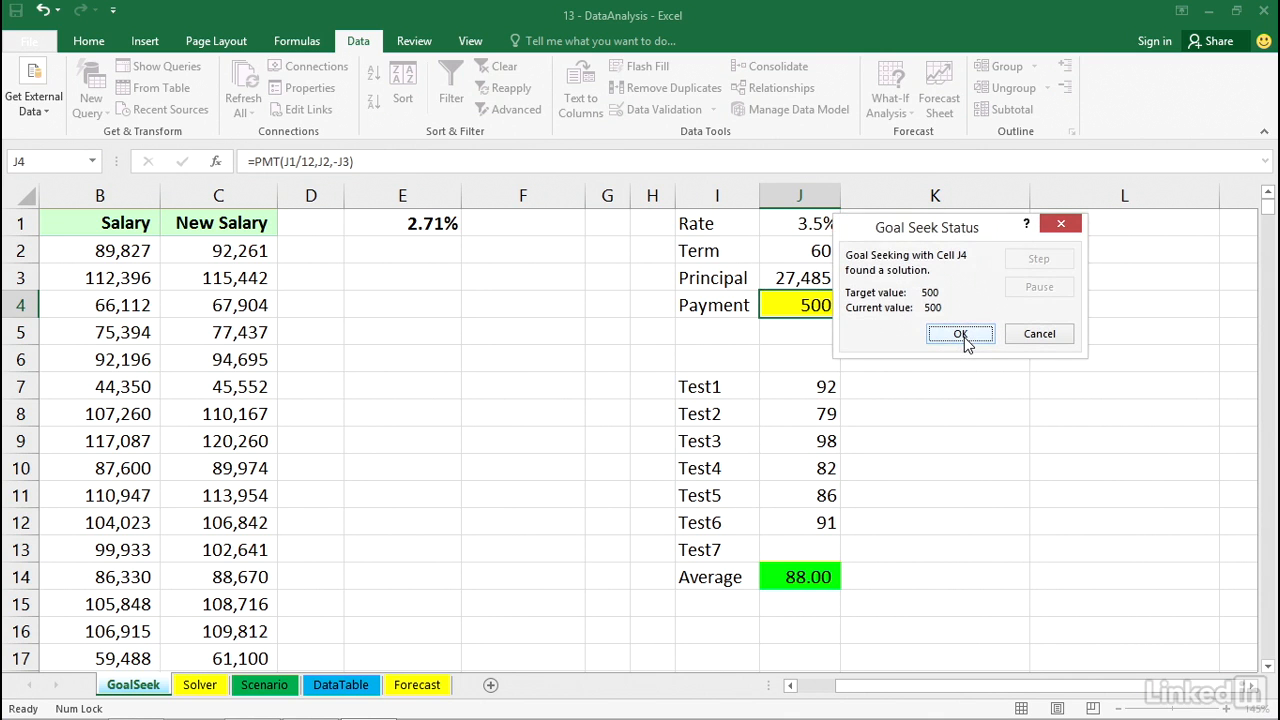
left_click_drag(876, 238, 921, 239)
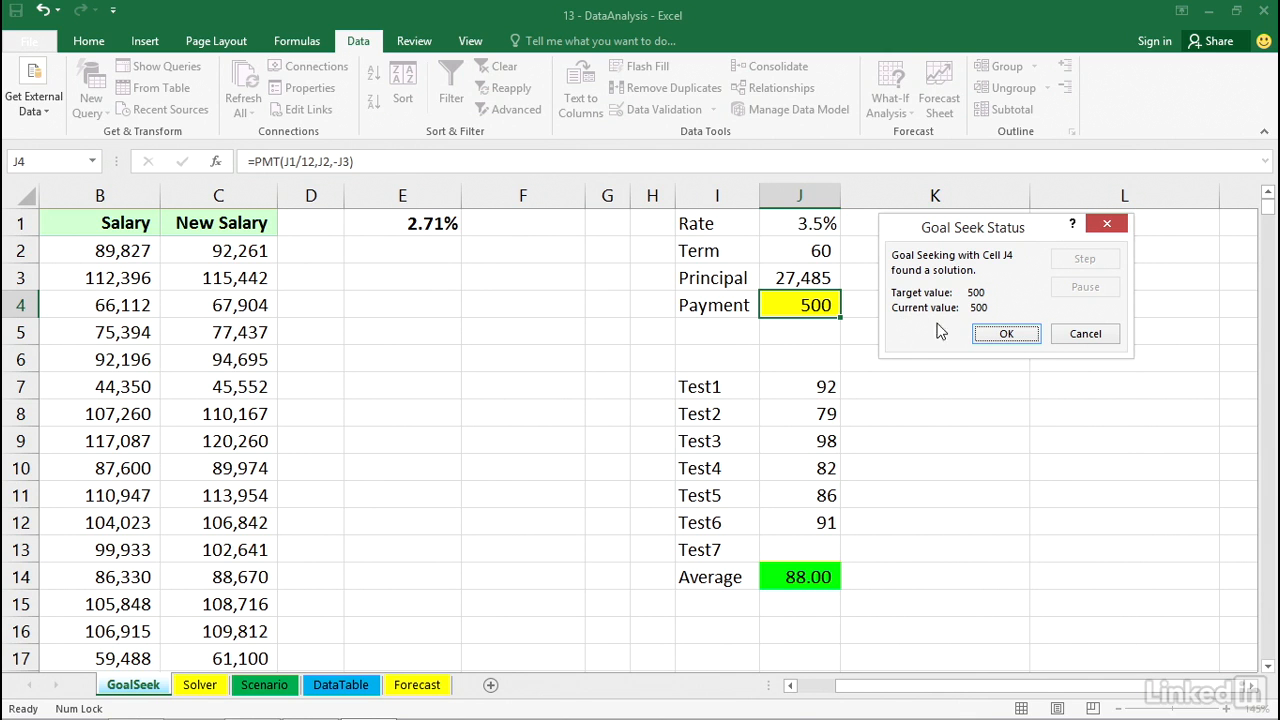
left_click(1072, 334)
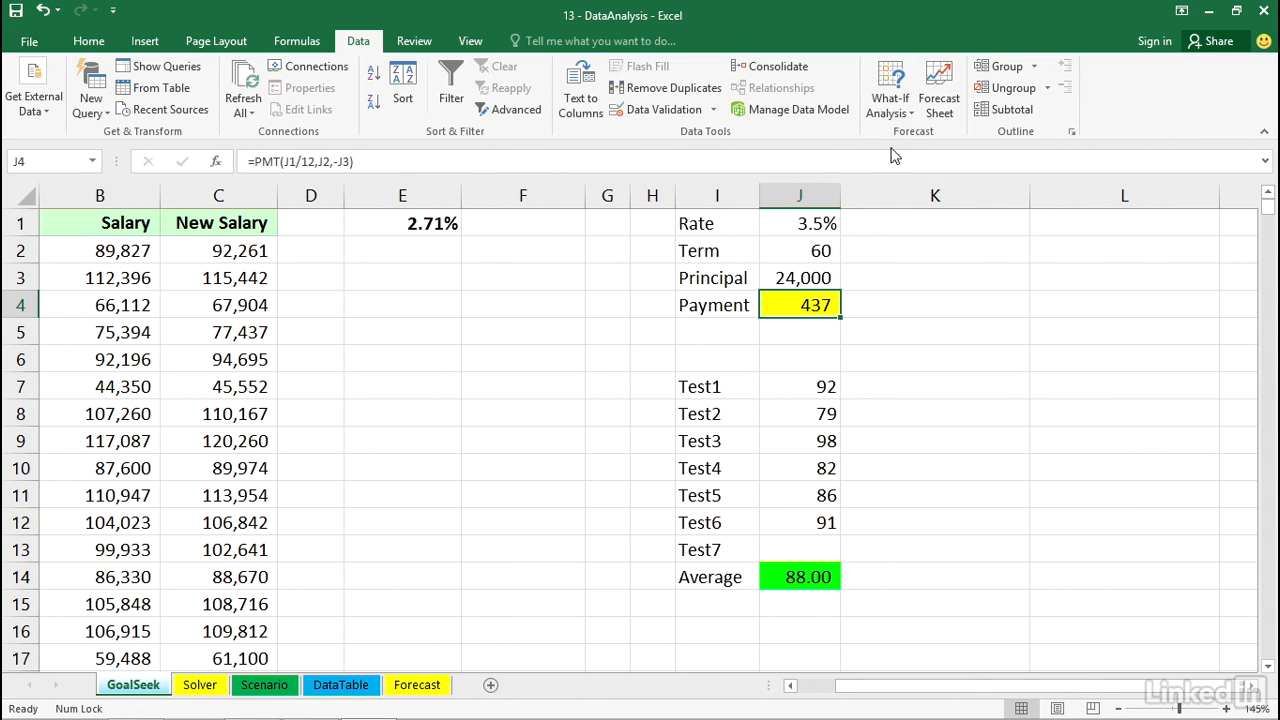
Run Goal Seek to bring Payment cell J4 to 500 by changing Term cell J2, and keep the solution.
left_click(890, 100)
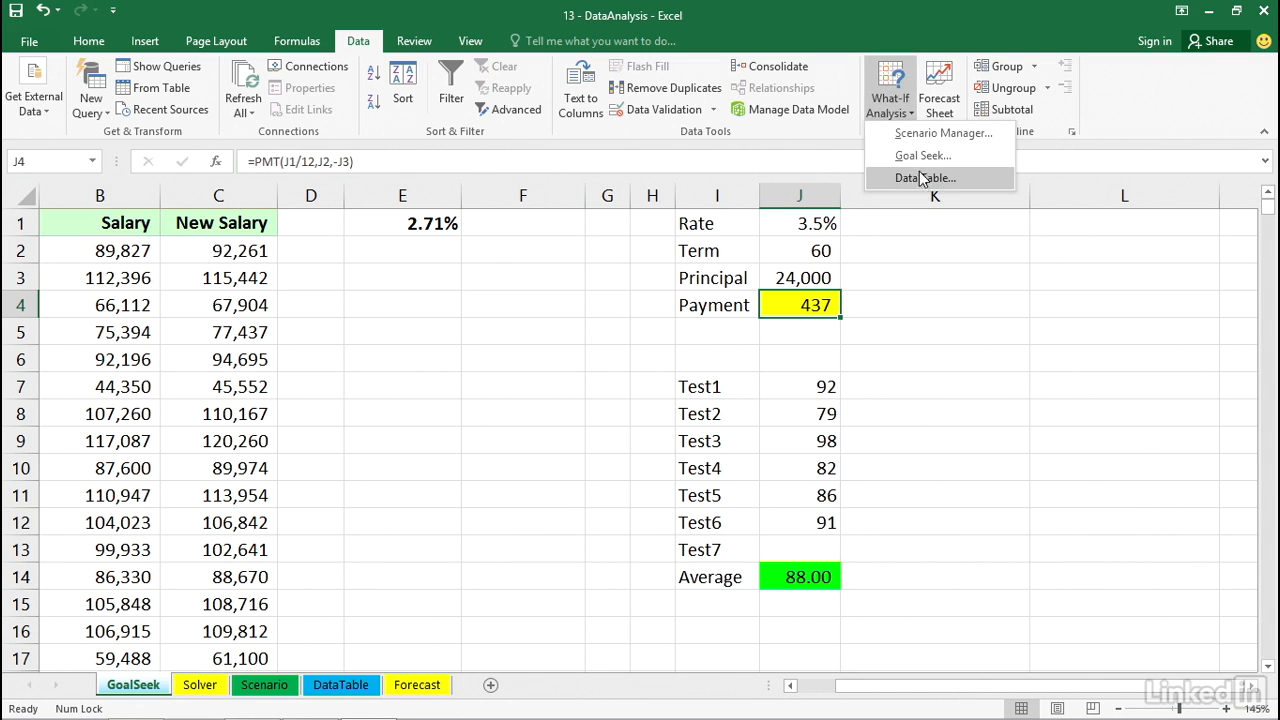
left_click(922, 156)
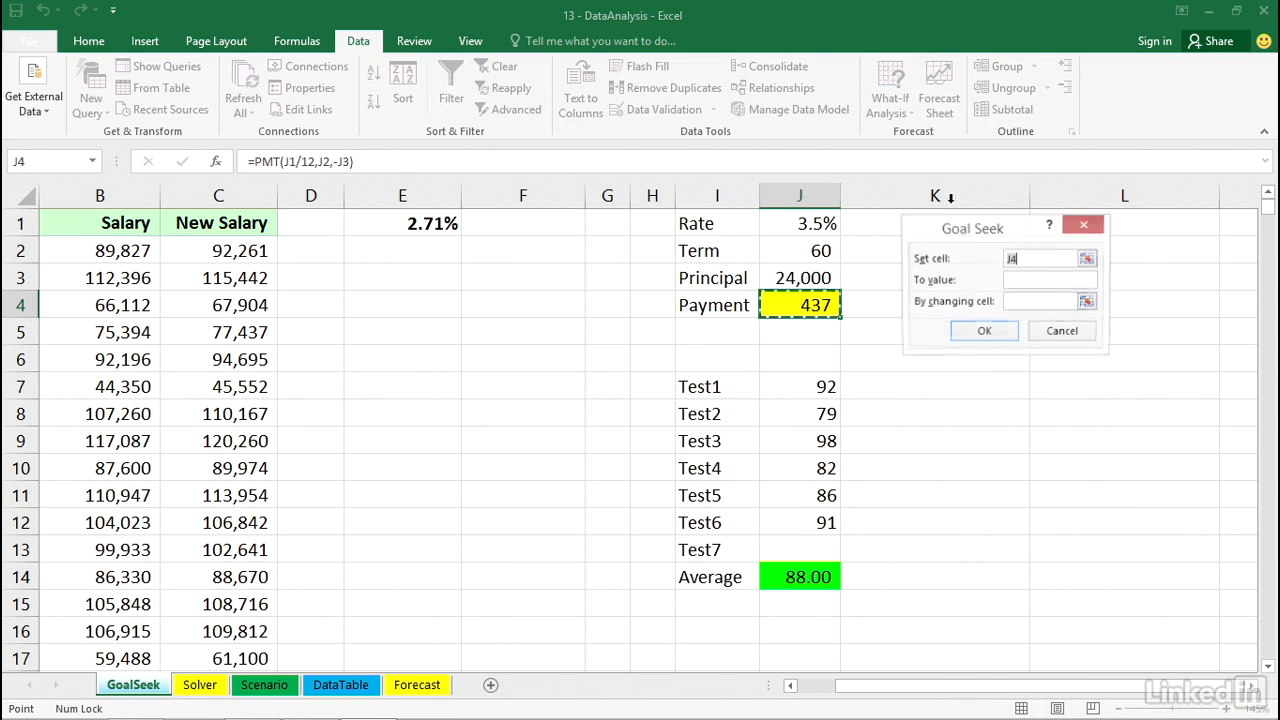
left_click(1020, 282)
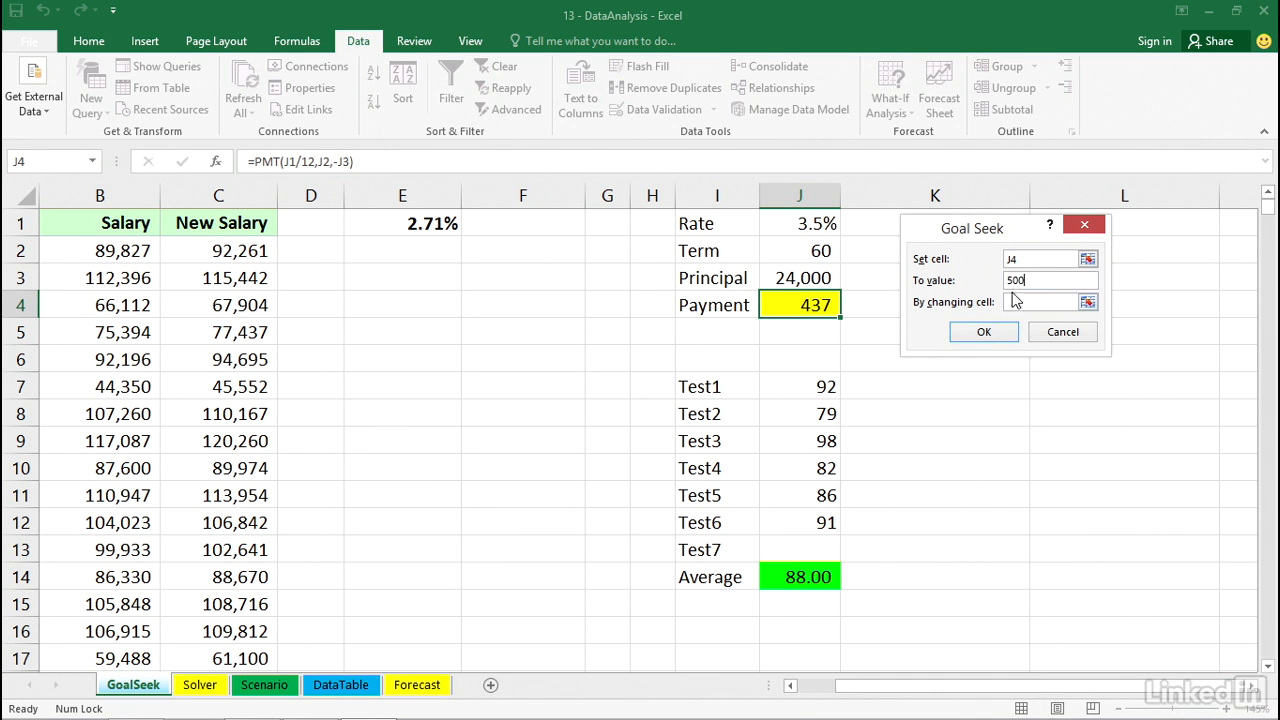
left_click(1020, 302)
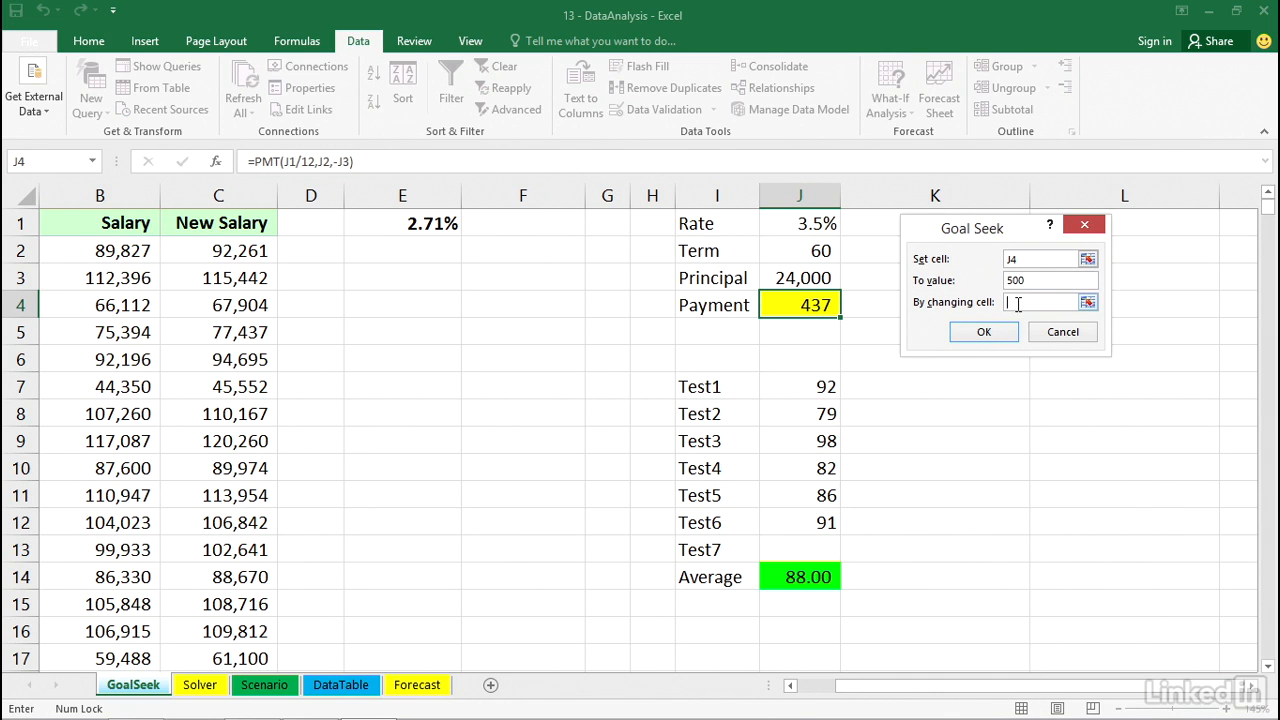
left_click(830, 252)
left_click(982, 332)
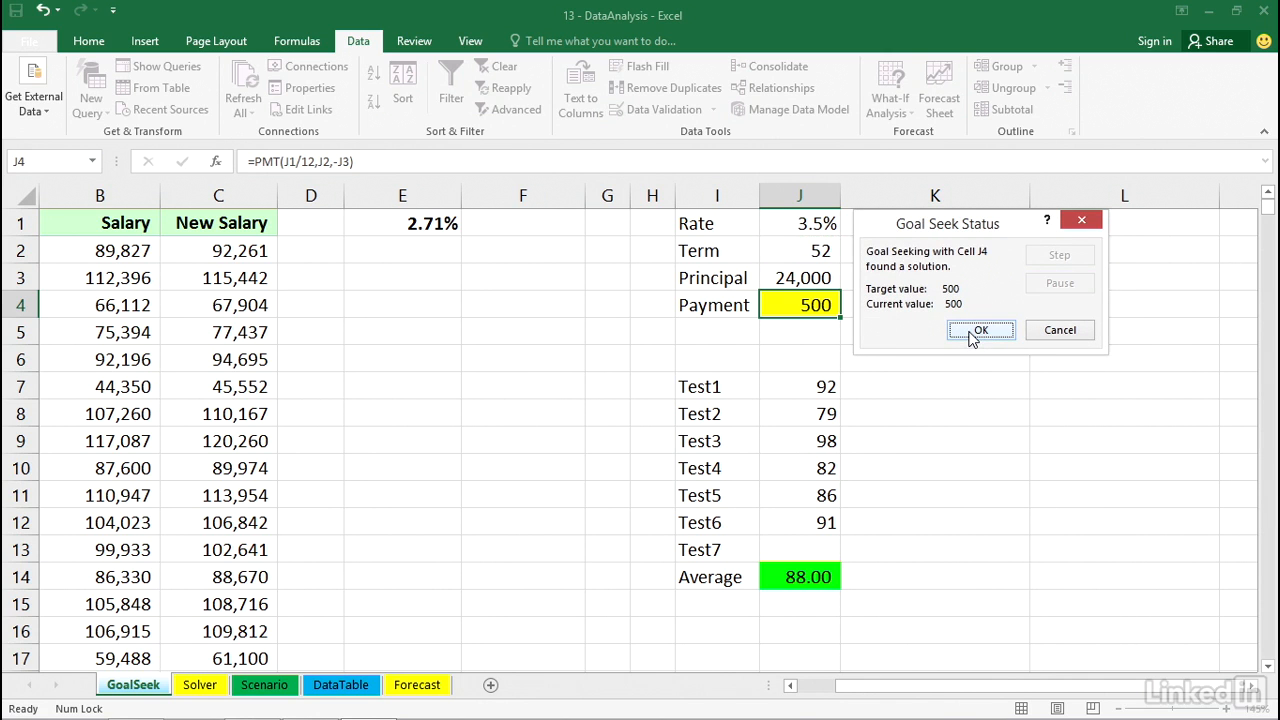
left_click(978, 331)
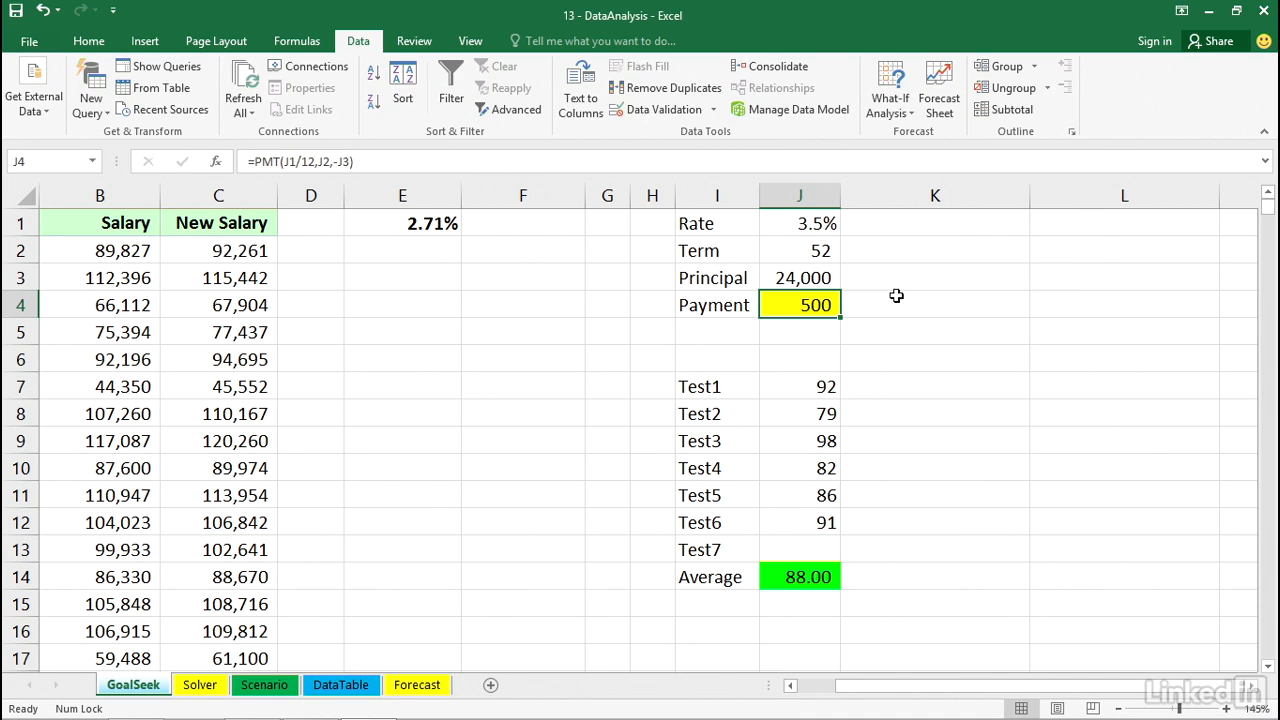
left_click(806, 253)
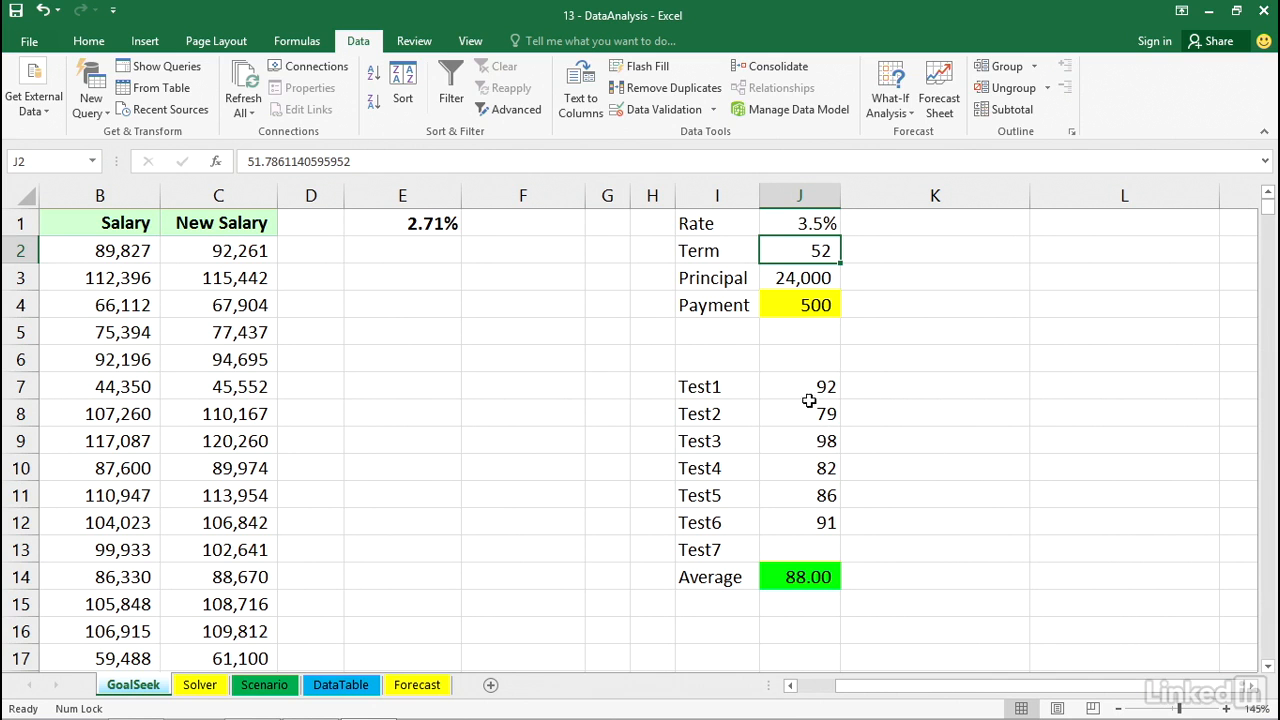
Examine the AVERAGE formula in J14 and the test score range J7:J13 it covers, including the empty Test7 cell.
left_click_drag(783, 391, 776, 541)
left_click(809, 384)
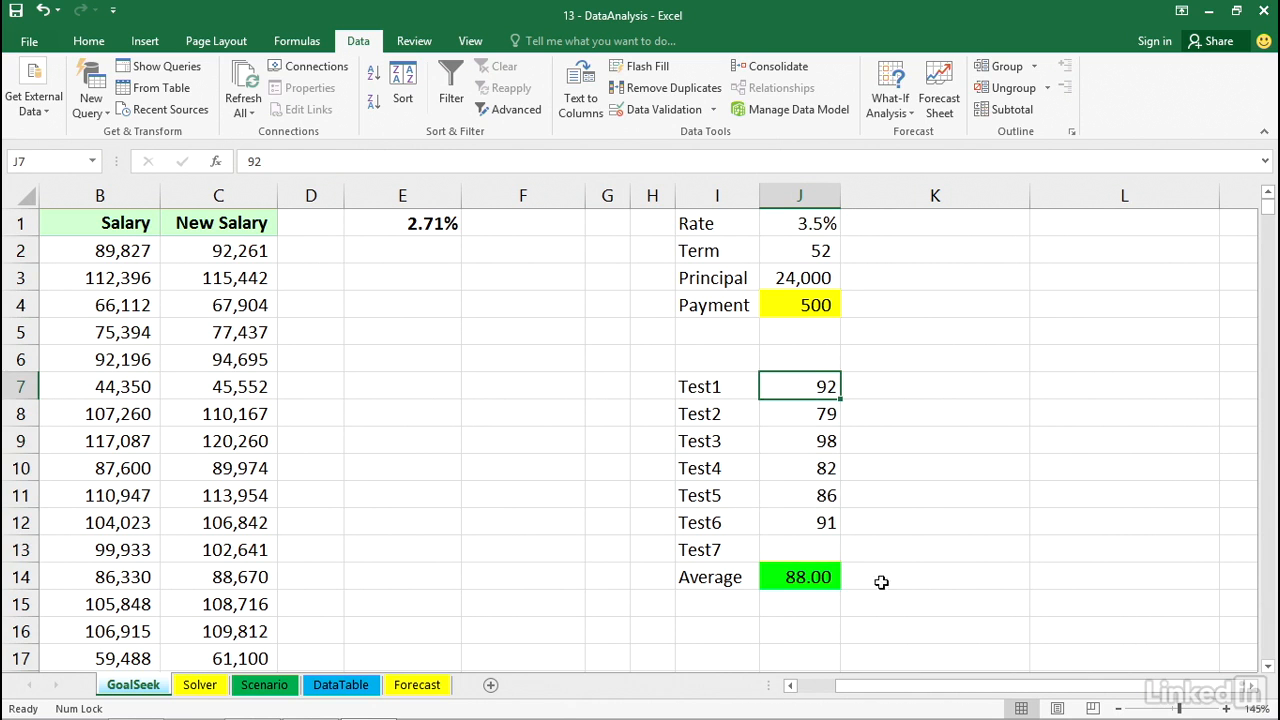
left_click(815, 576)
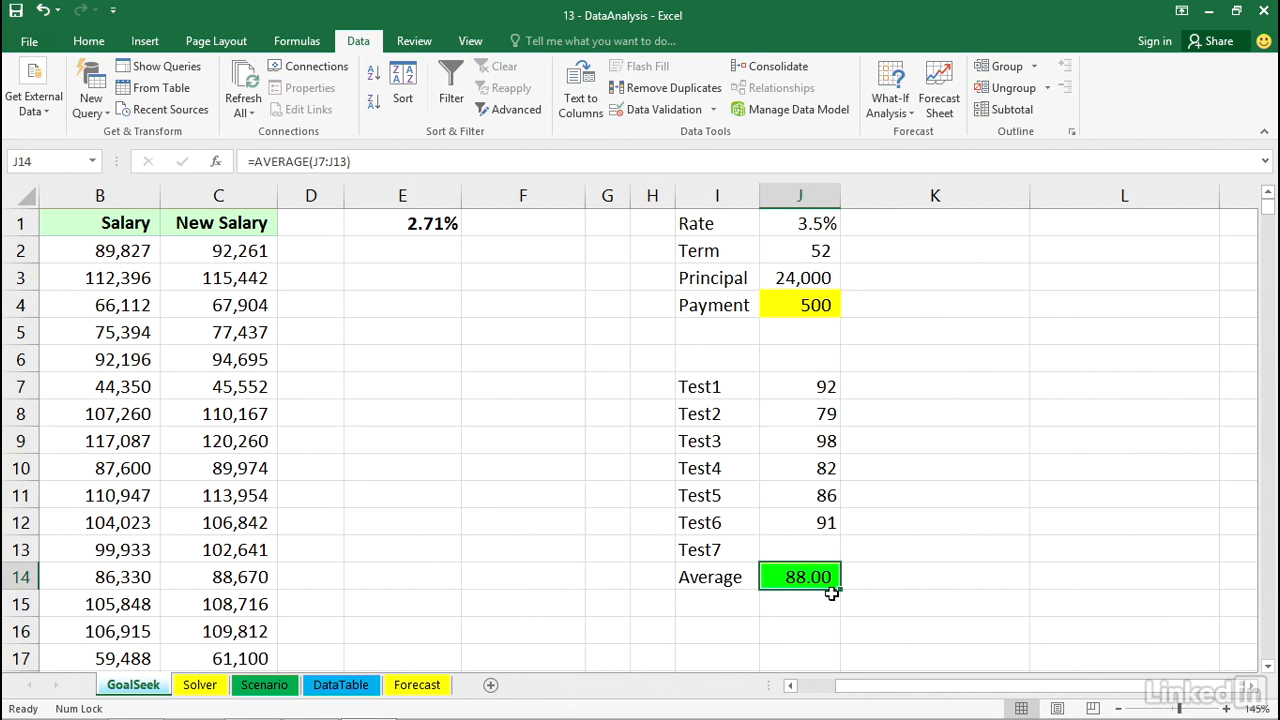
double_click(815, 567)
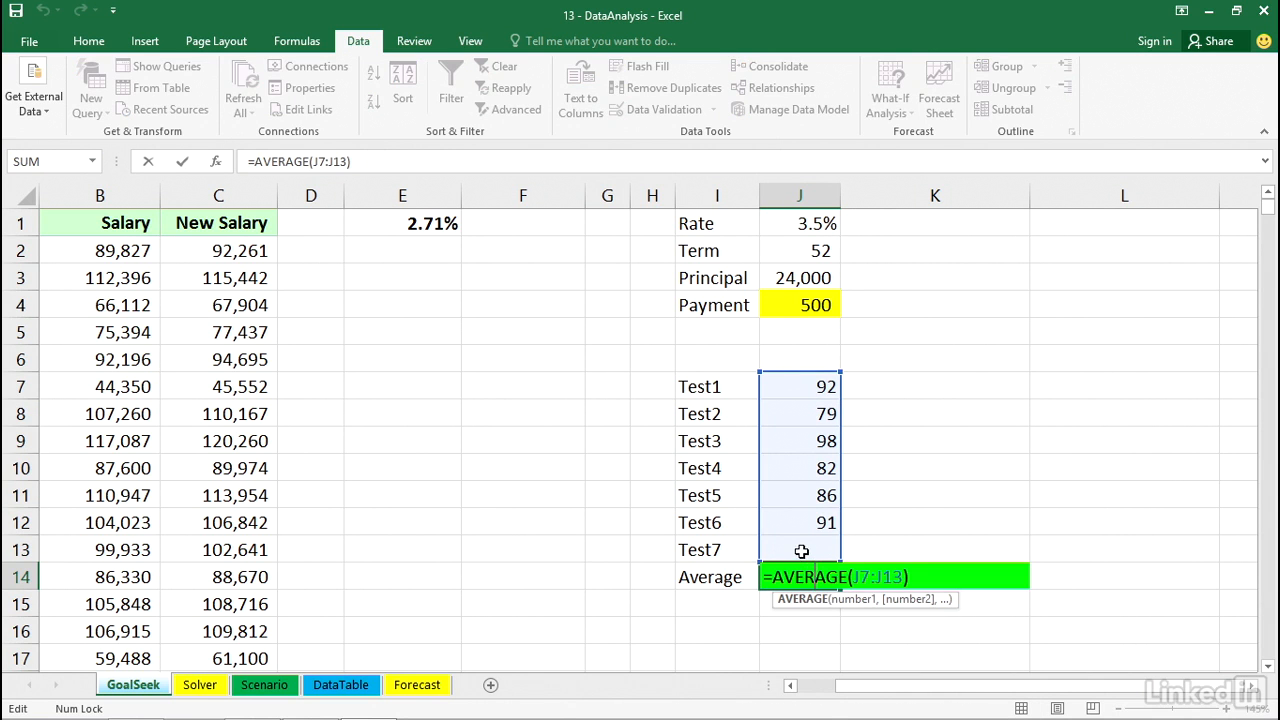
left_click(809, 549)
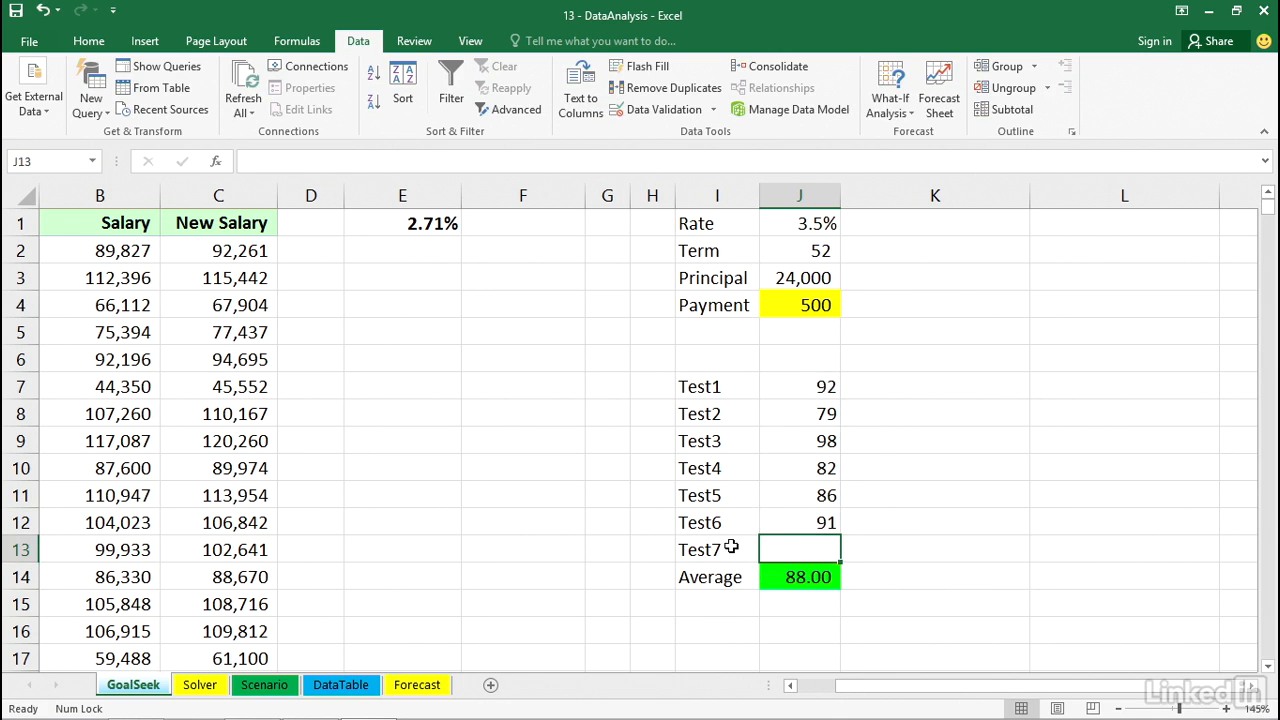
left_click(788, 577)
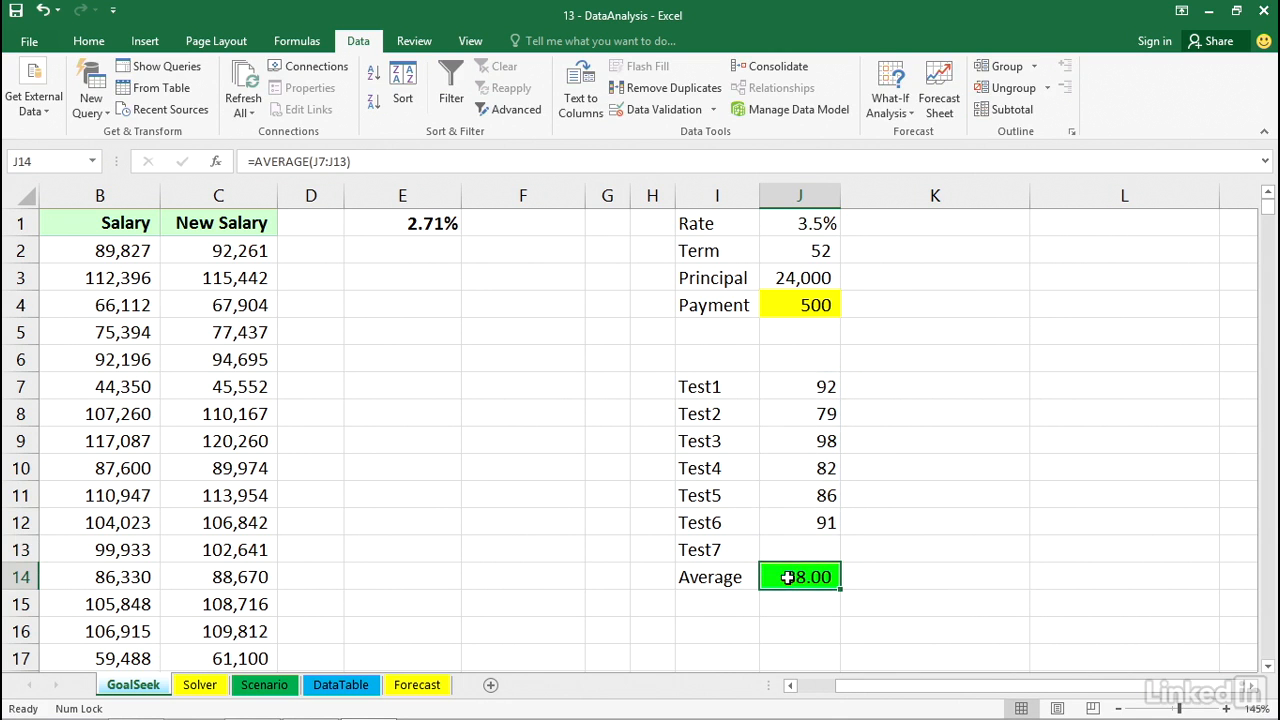
double_click(788, 577)
left_click_drag(808, 388, 797, 544)
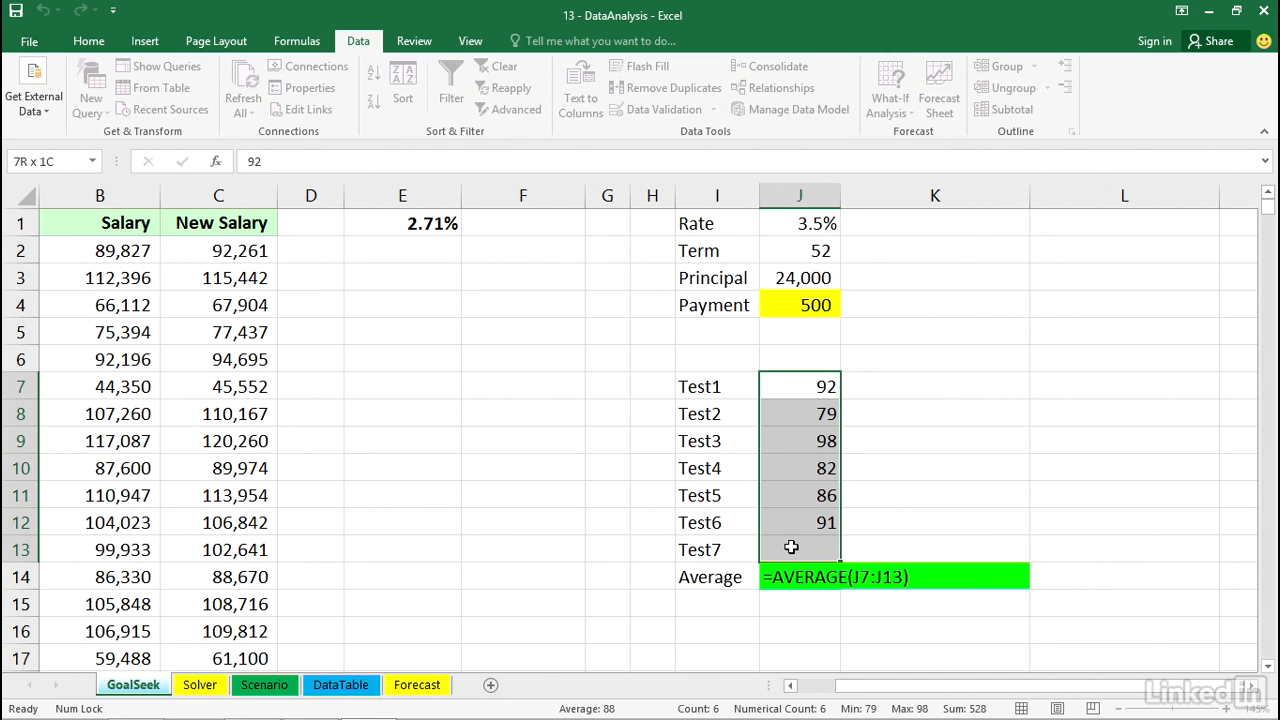
key("Return")
left_click(791, 547)
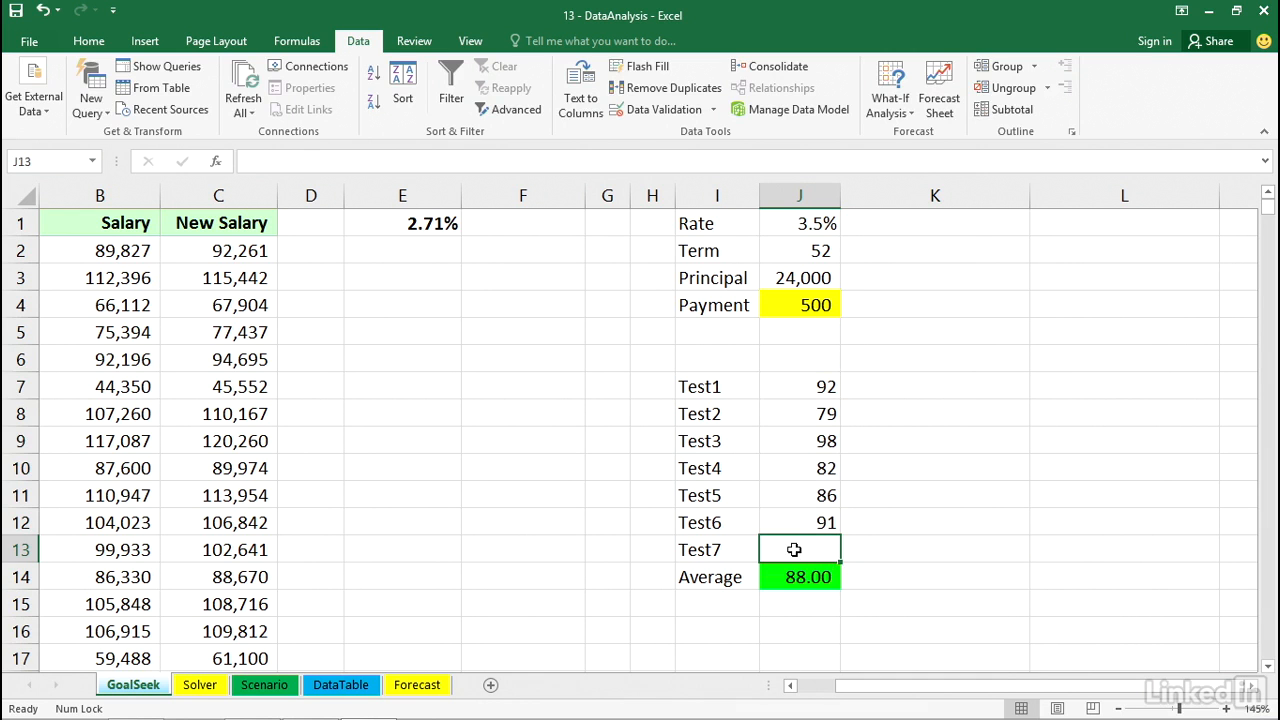
left_click(805, 572)
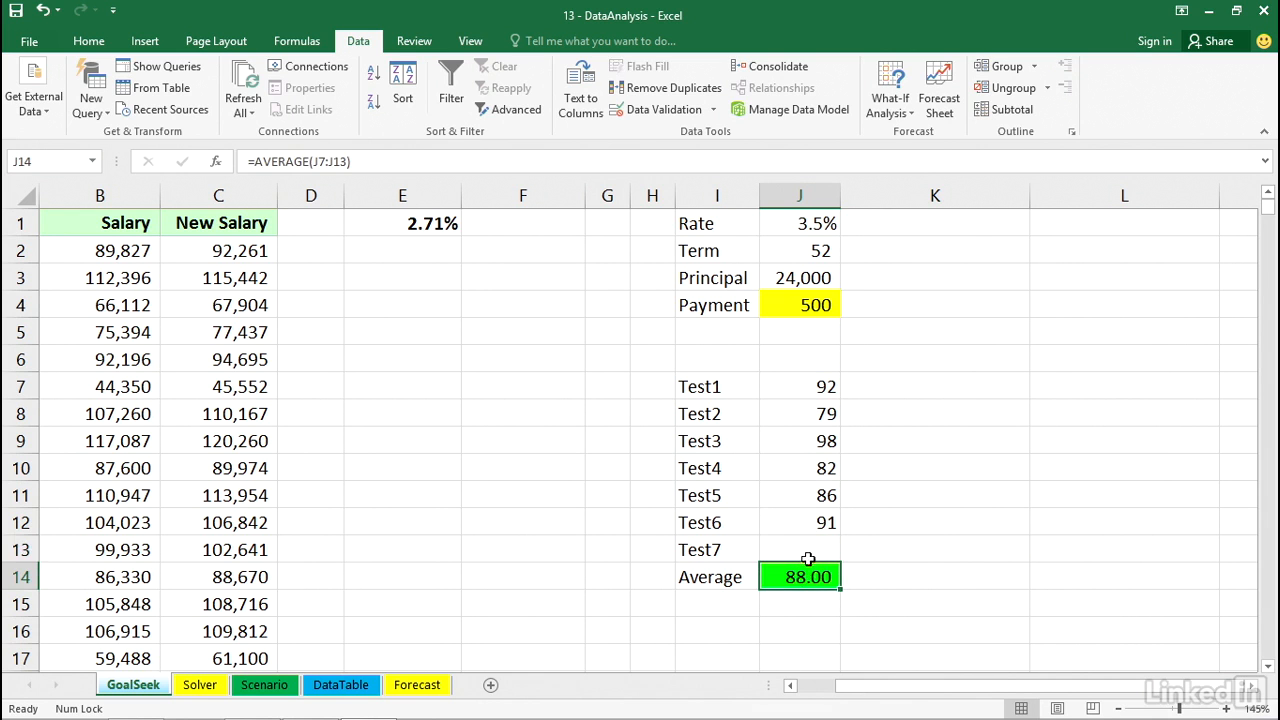
Try Goal Seek on Average cell J14 with a target of 90 by changing Test7 cell J13, and discard the result.
left_click(806, 556)
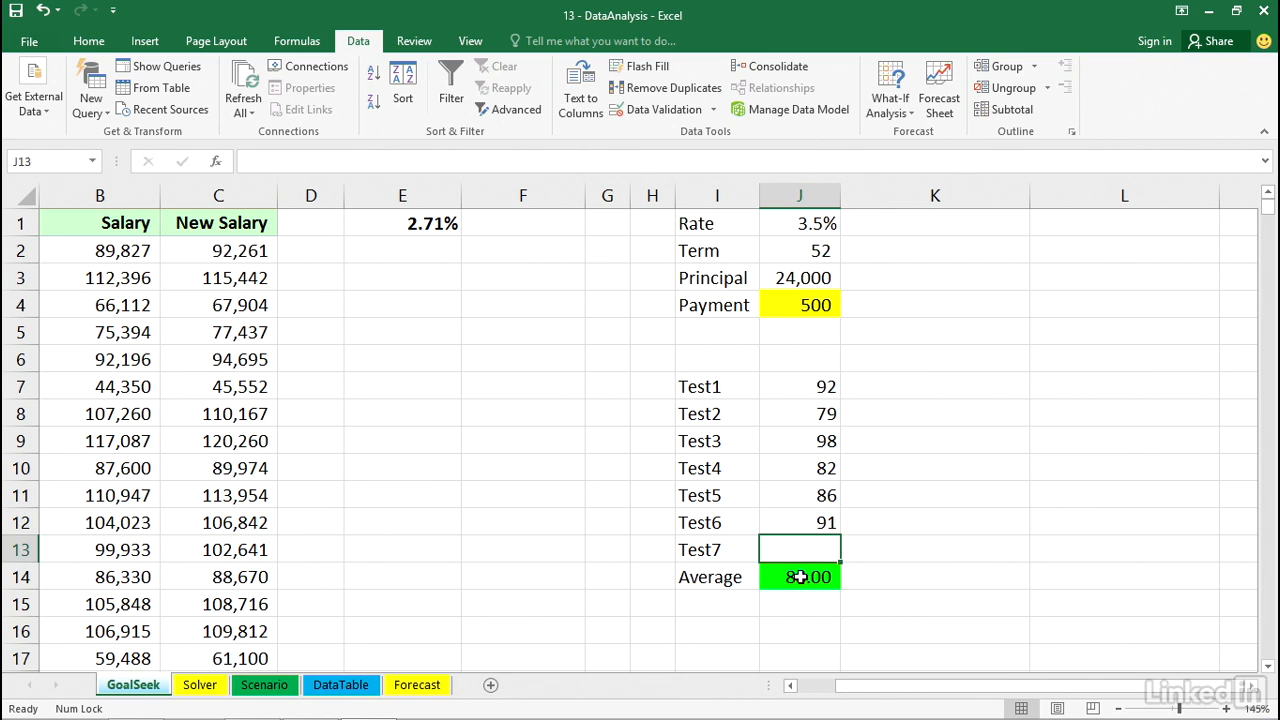
left_click(801, 577)
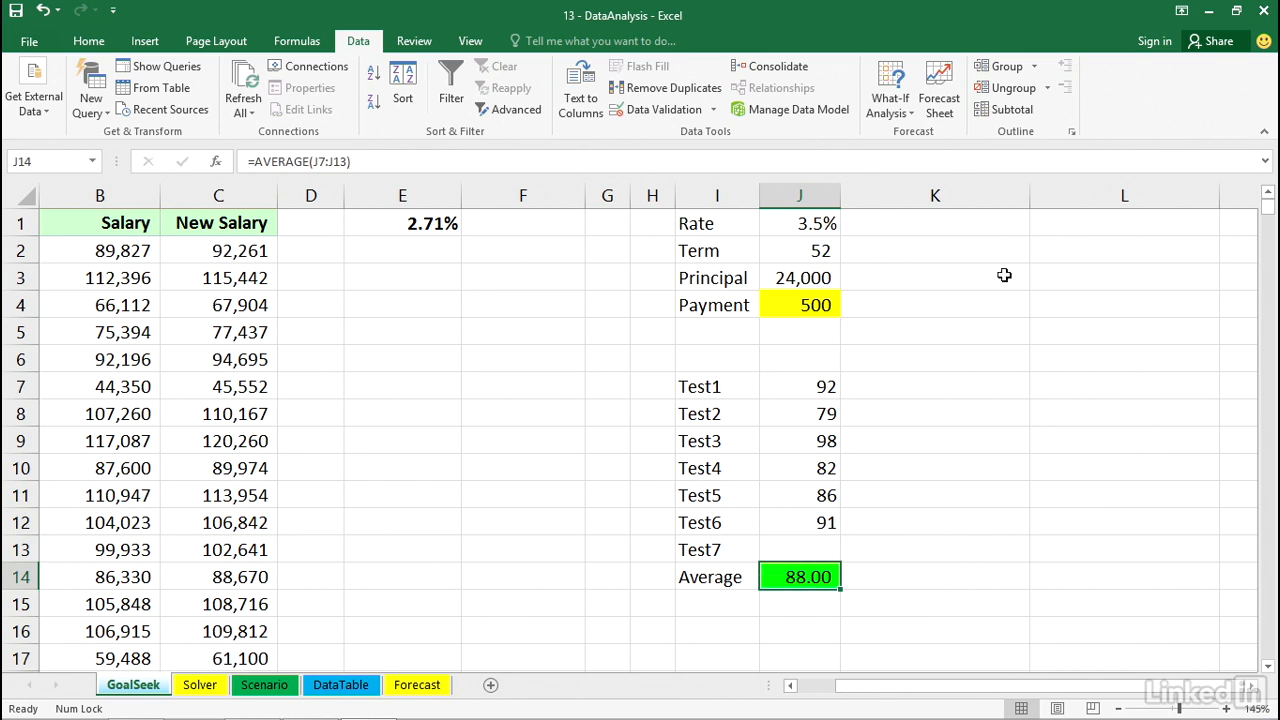
left_click(890, 105)
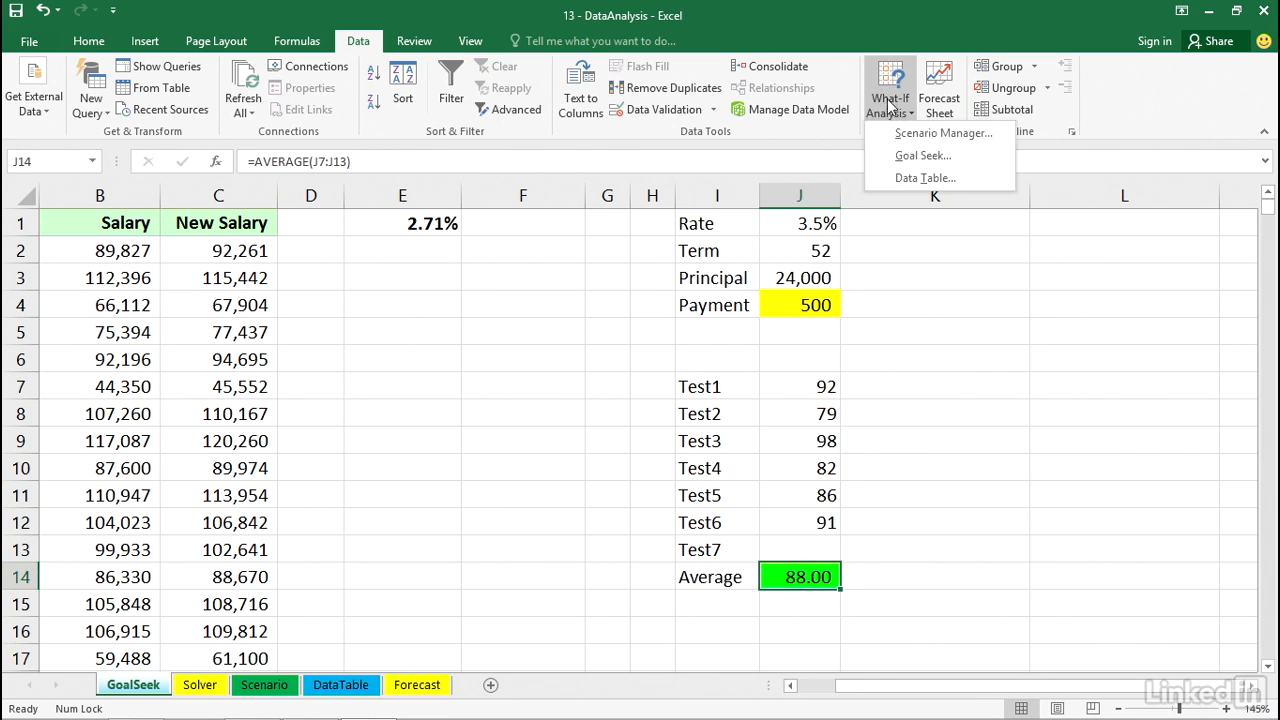
left_click(916, 156)
left_click_drag(941, 229, 929, 427)
left_click(987, 477)
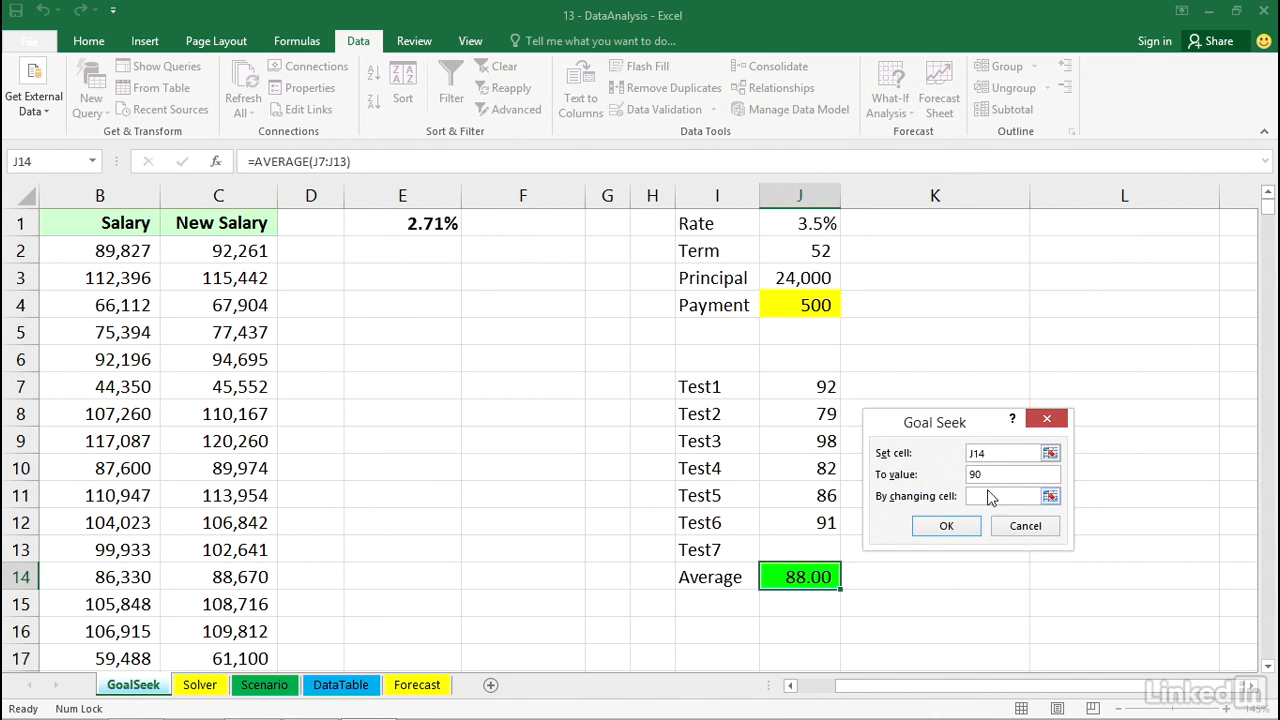
left_click(987, 496)
left_click(810, 540)
left_click(947, 527)
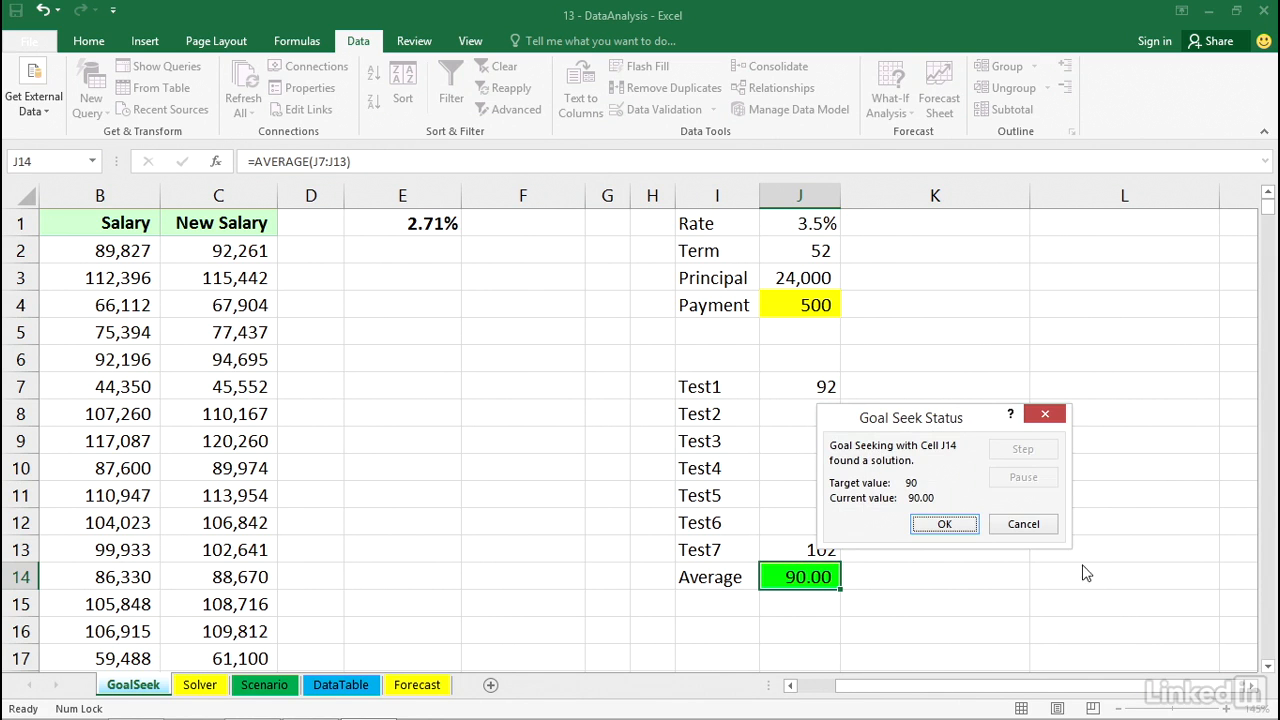
left_click_drag(940, 418, 1001, 385)
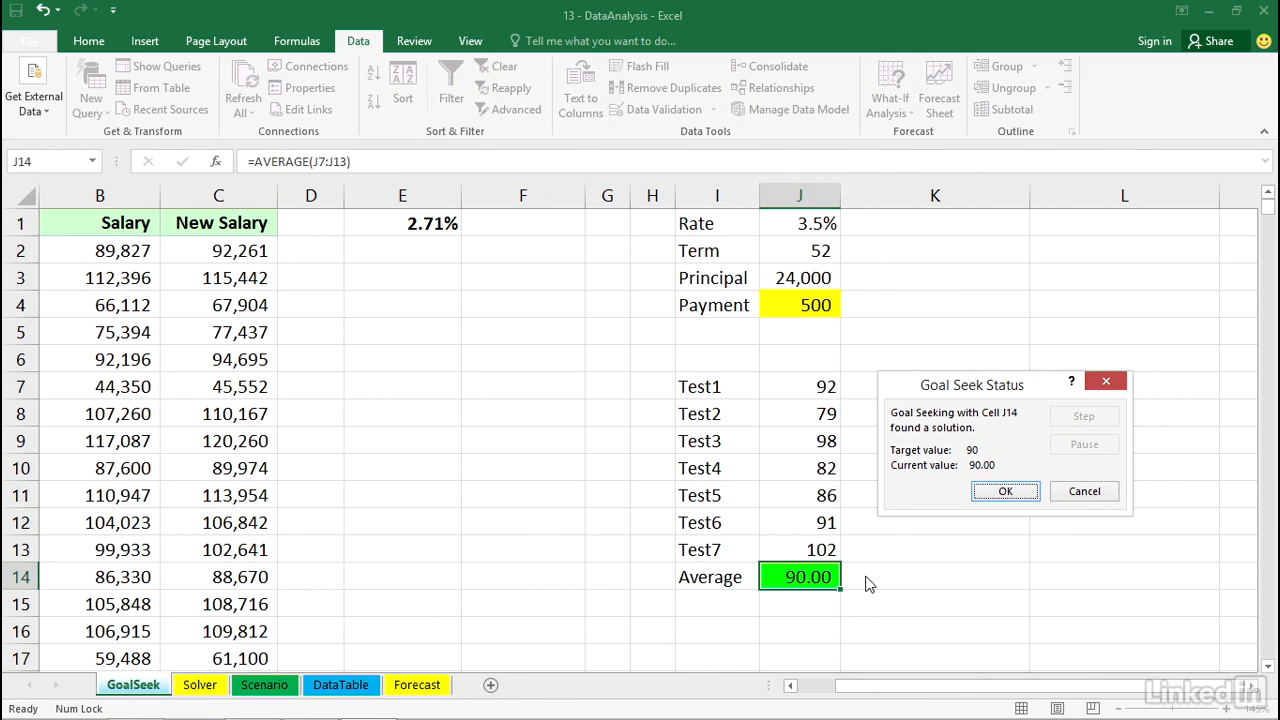
left_click(1068, 490)
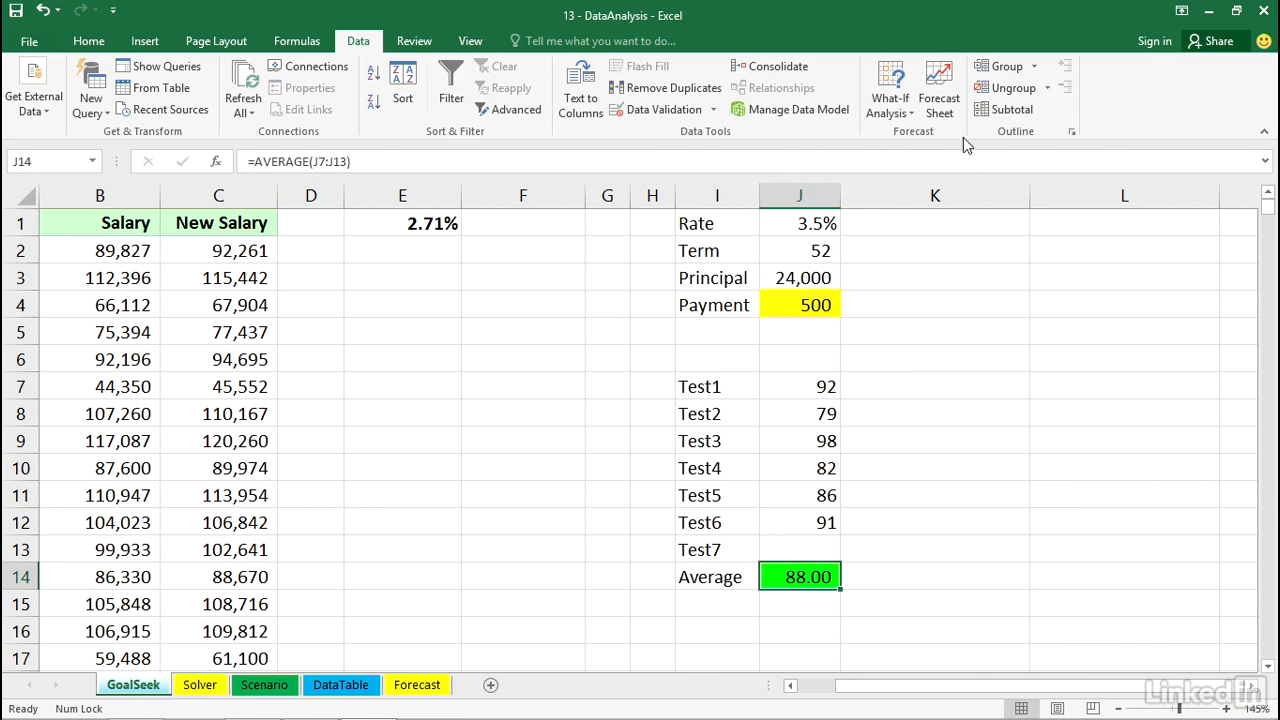
Run Goal Seek to bring Average cell J14 to 89.5 by changing Test7 cell J13, and keep the solution.
left_click(895, 100)
left_click(915, 156)
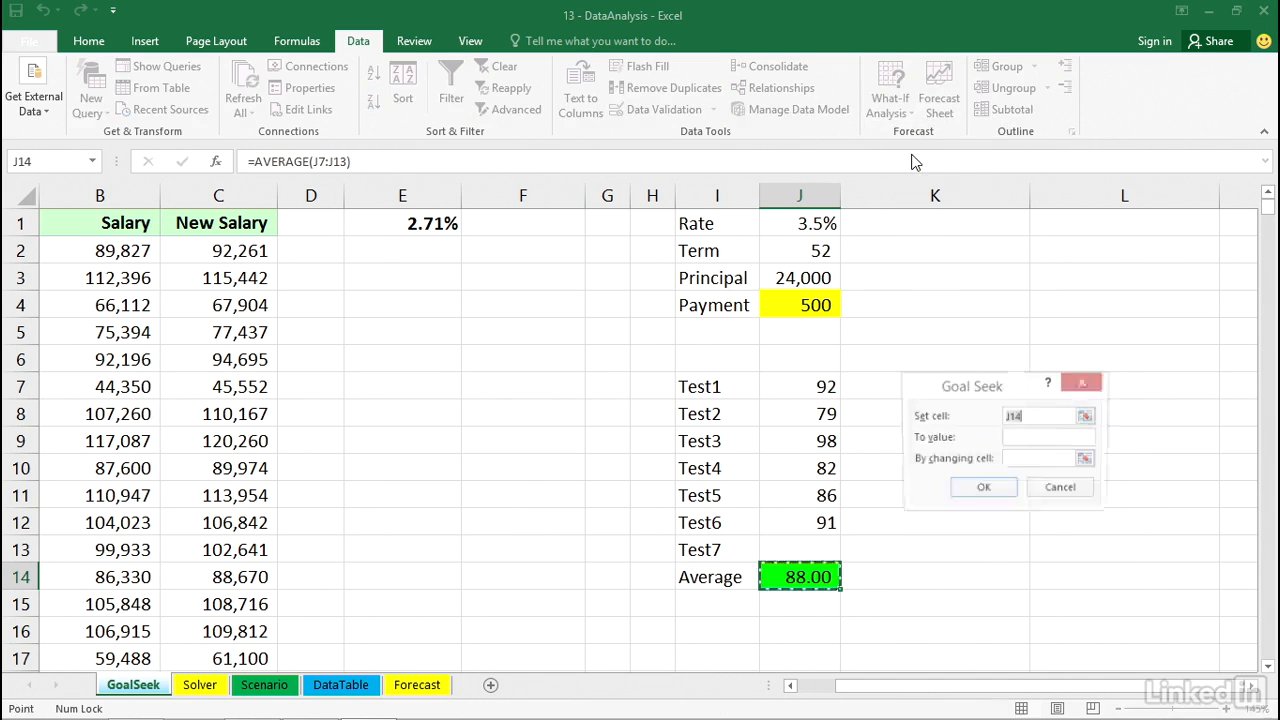
left_click(1026, 438)
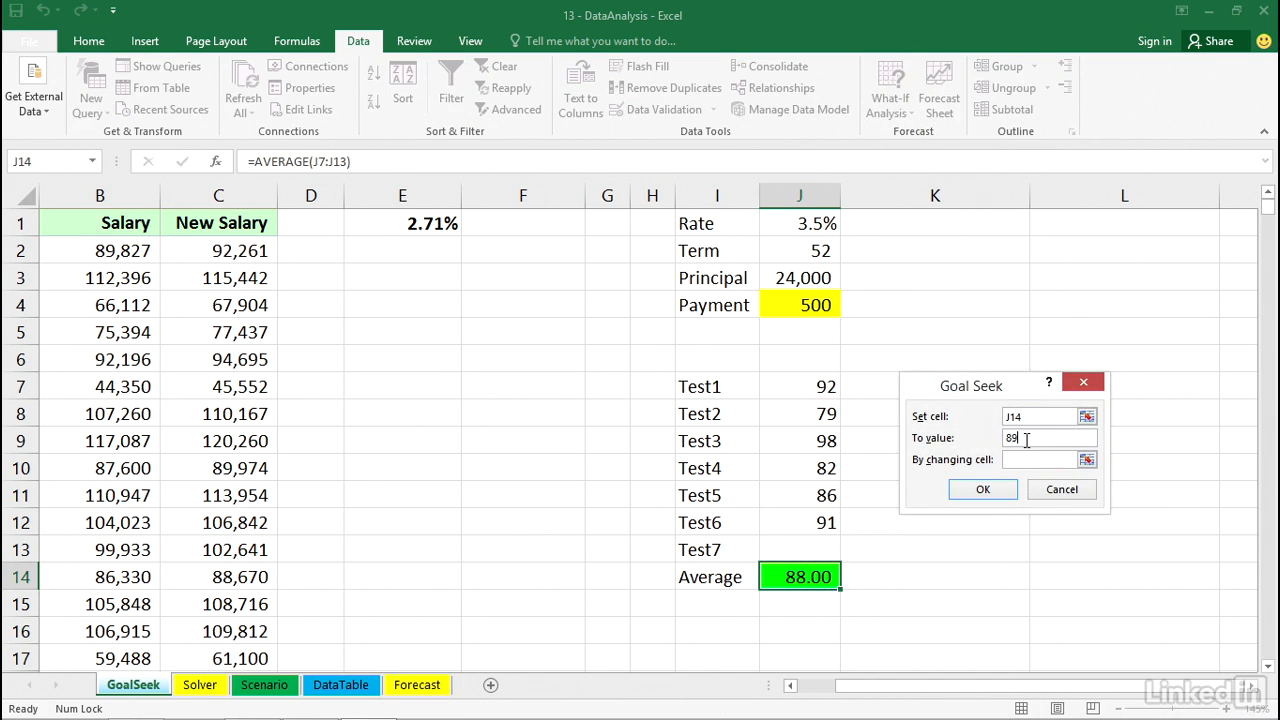
left_click(1028, 456)
left_click(798, 543)
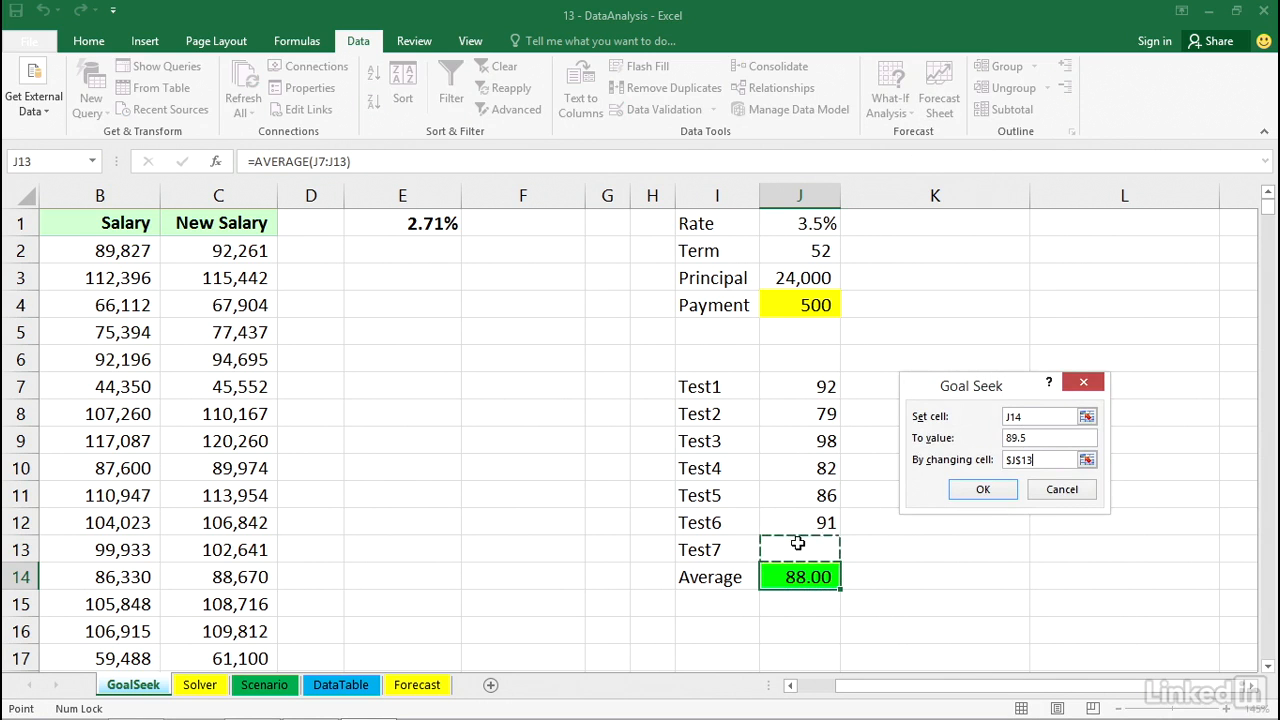
left_click(983, 490)
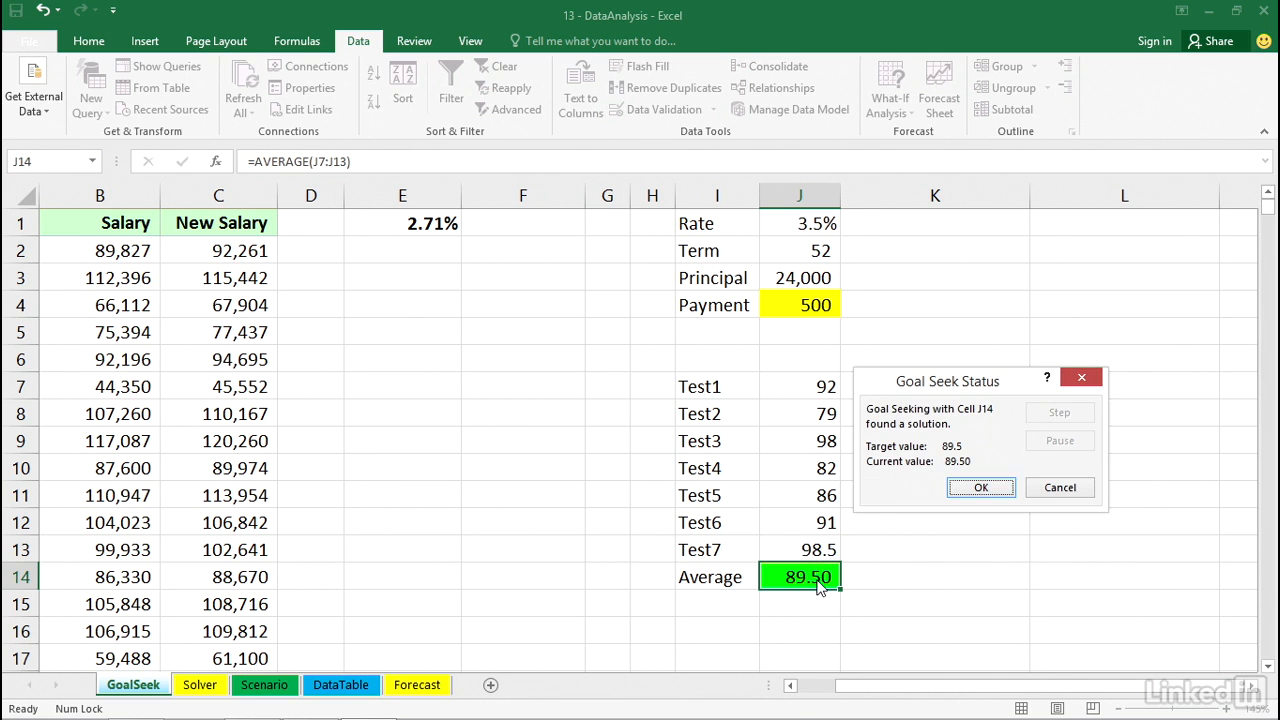
left_click(992, 489)
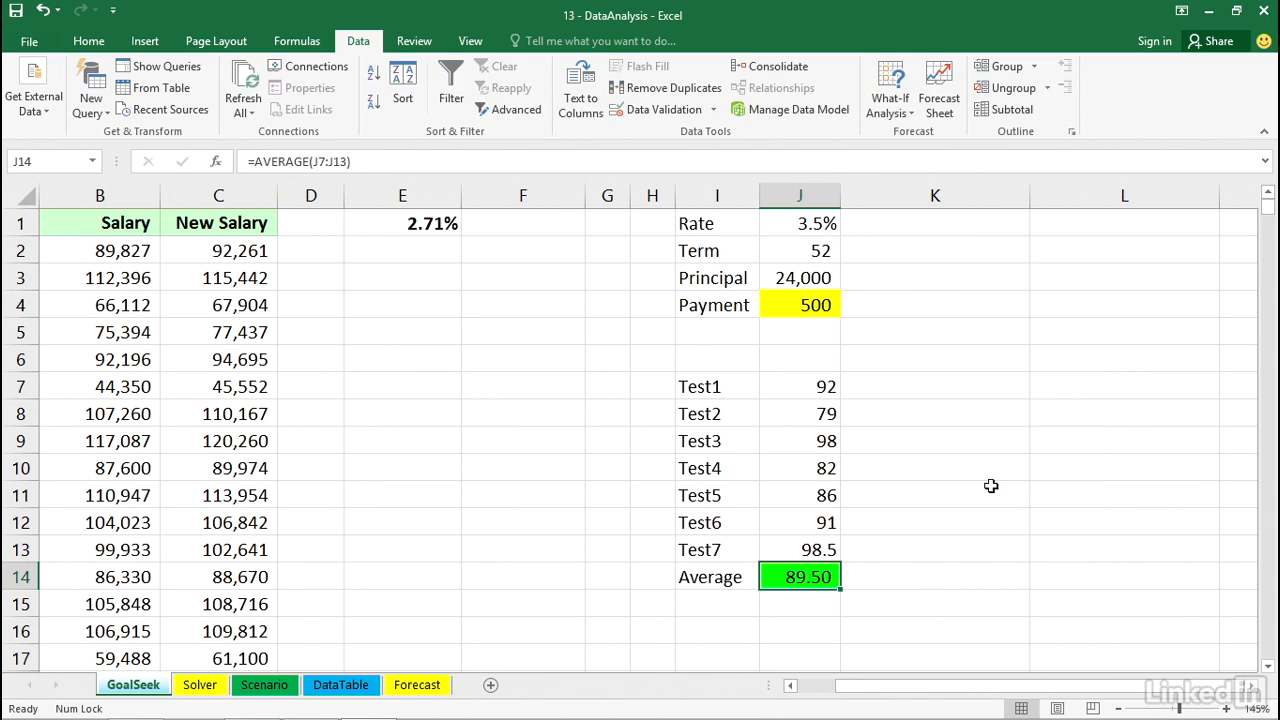
Examine the New Salary formulas in column C, the percentage in E1 they use, and the column's total.
left_click(221, 276)
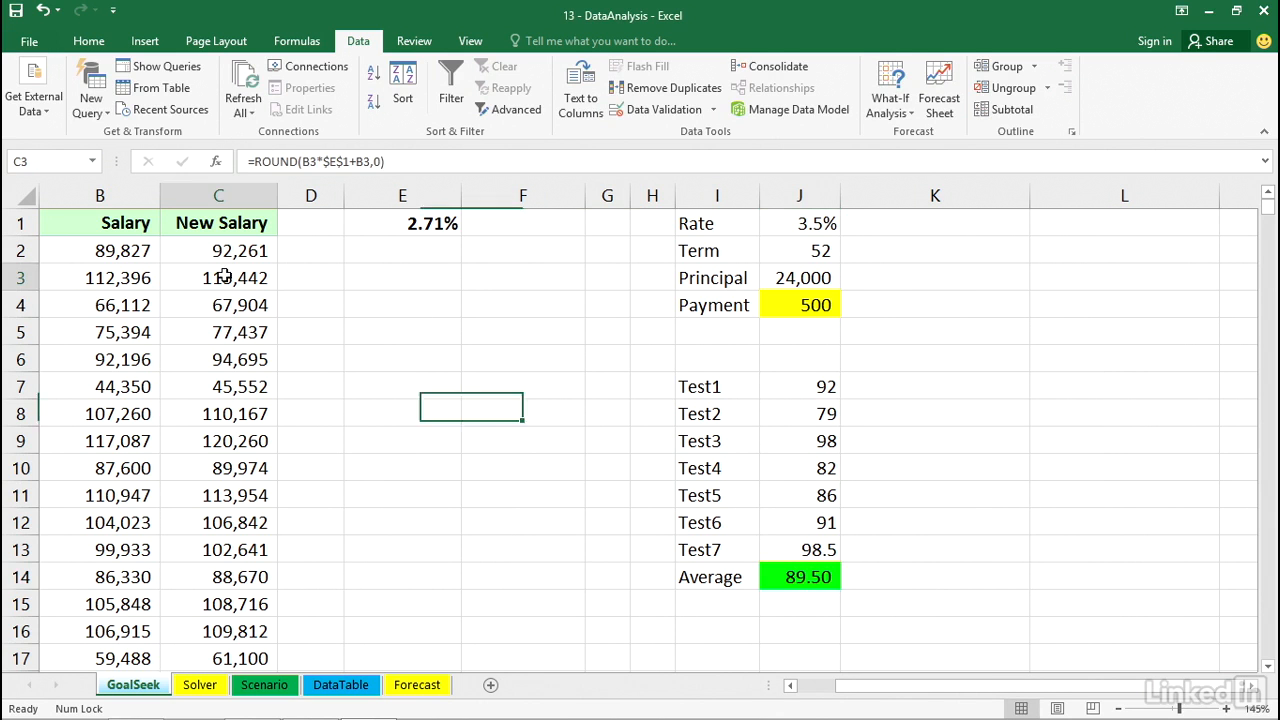
left_click(217, 394)
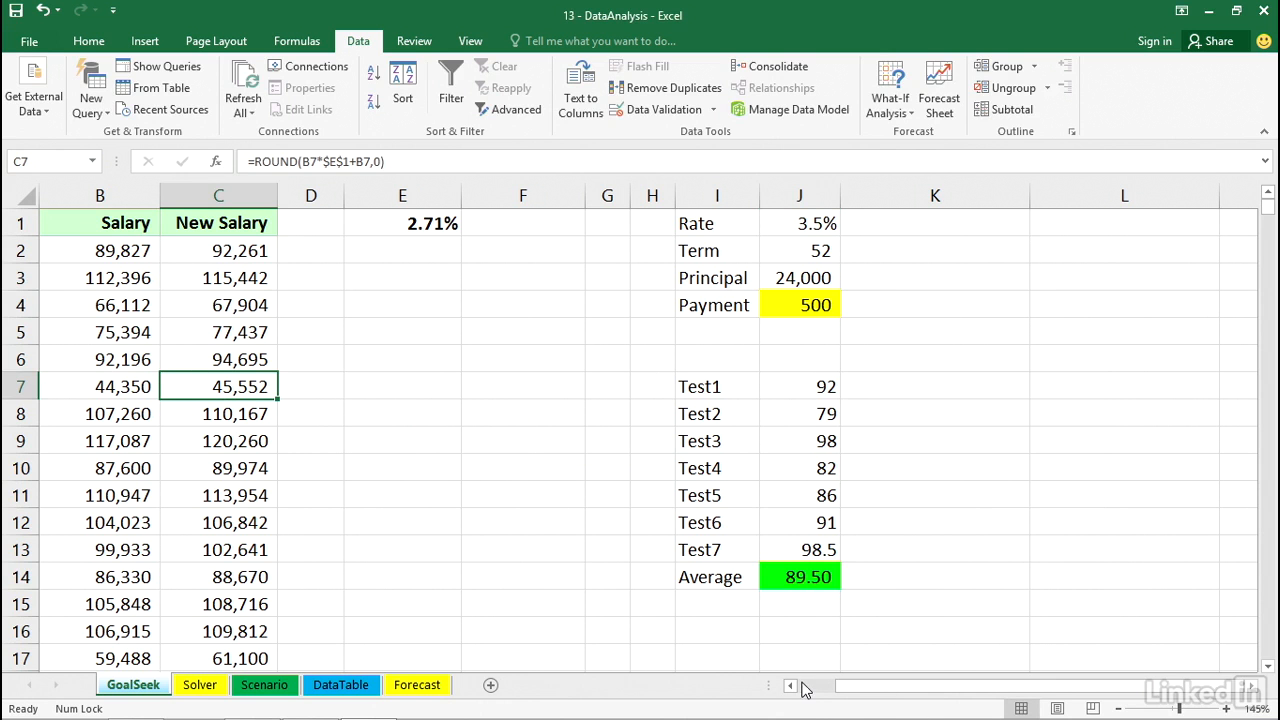
left_click(797, 686)
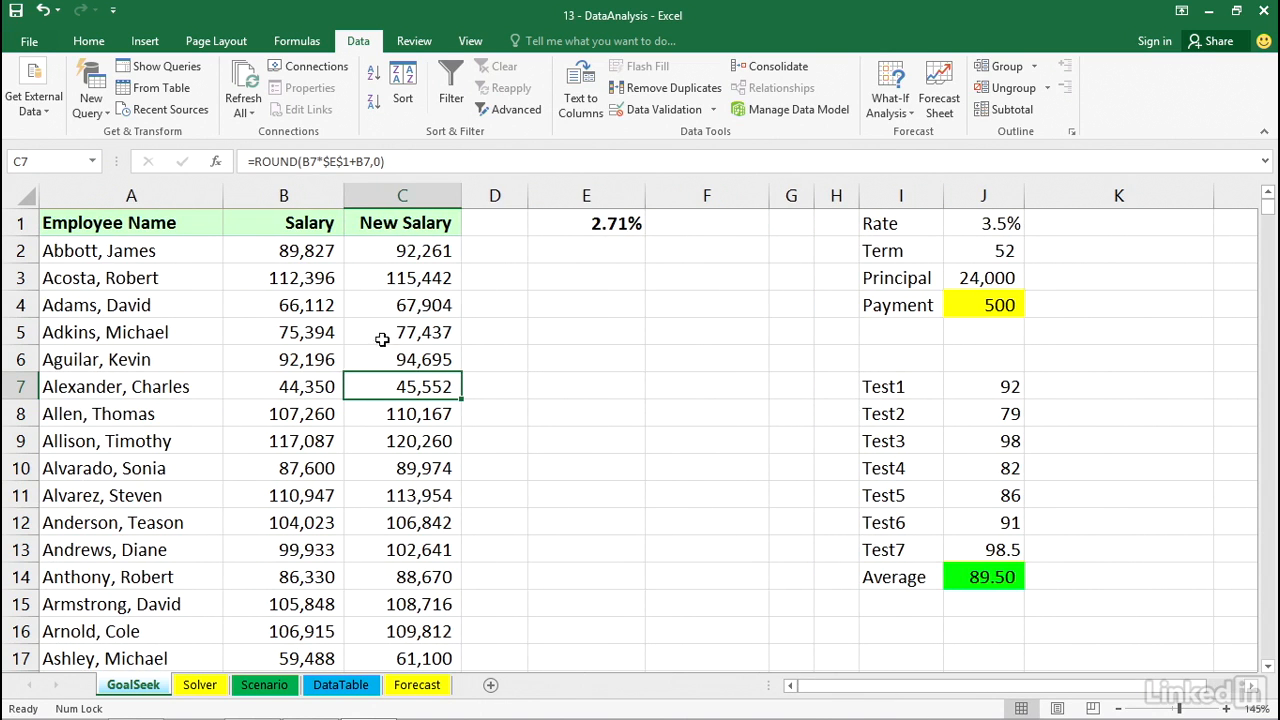
left_click(598, 223)
left_click(405, 249)
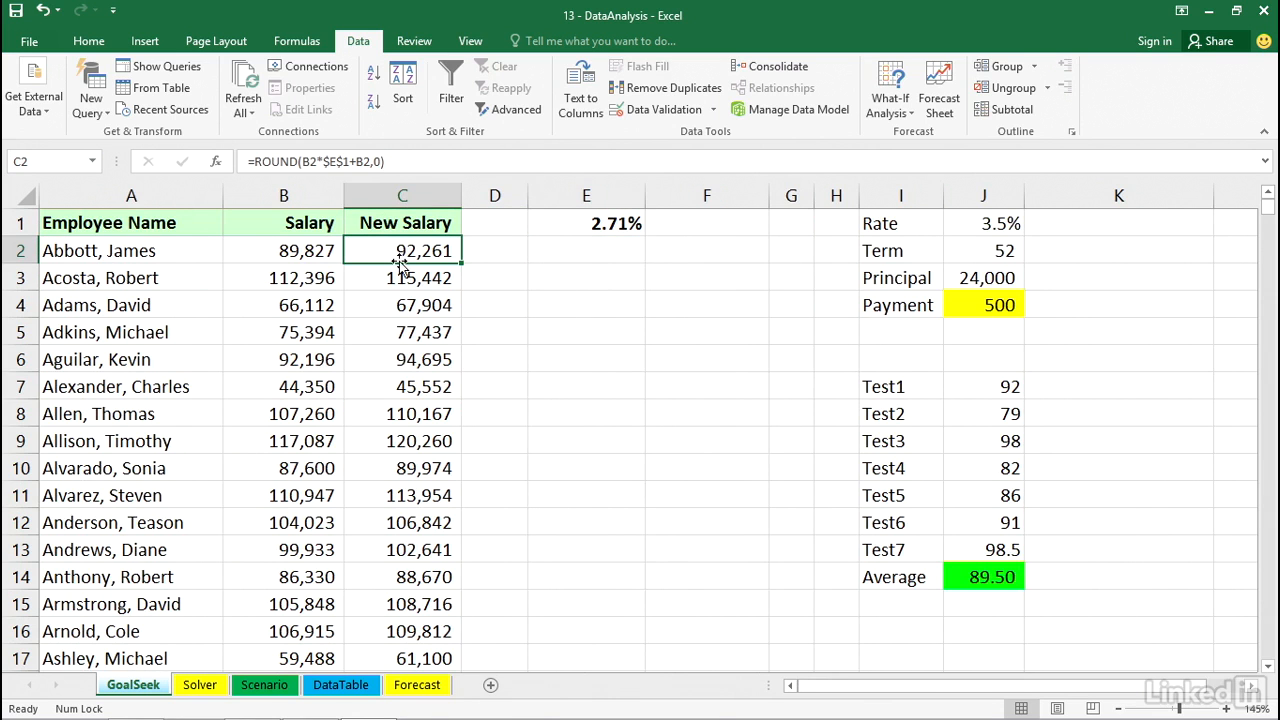
left_click(389, 194)
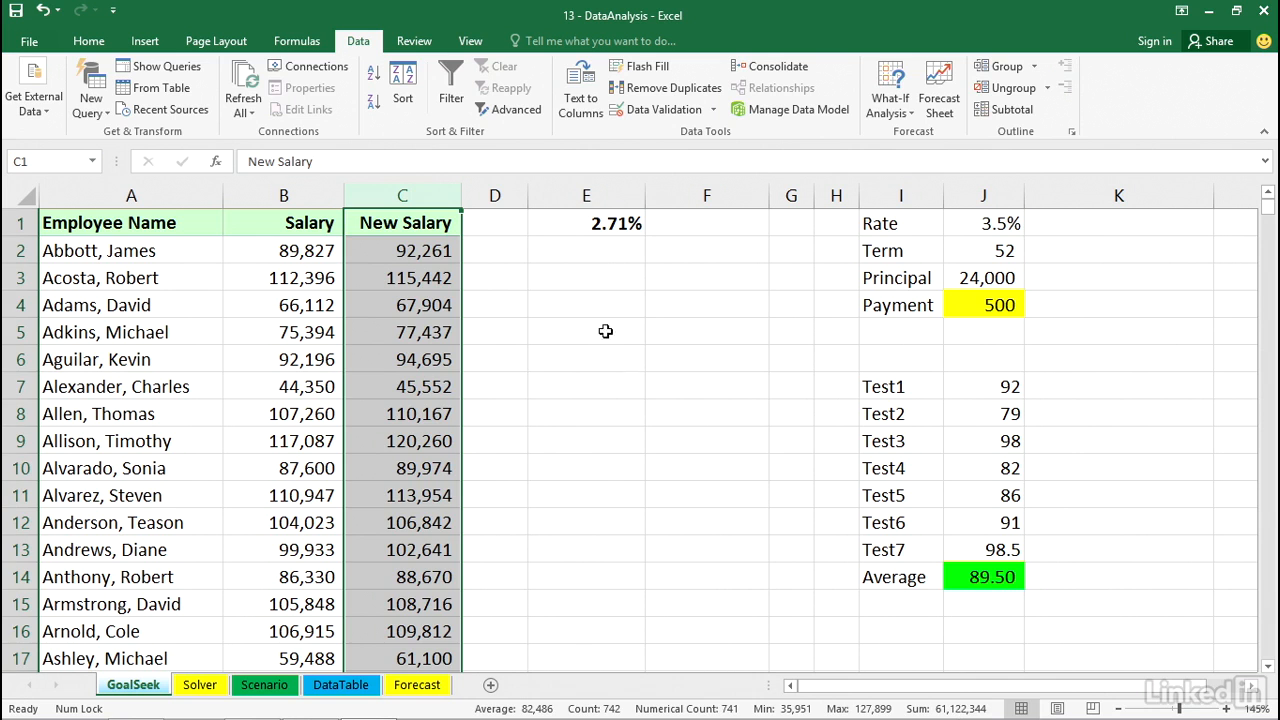
Total the entire New Salary column in cell E3 with the formula =SUM(C:C).
left_click(576, 278)
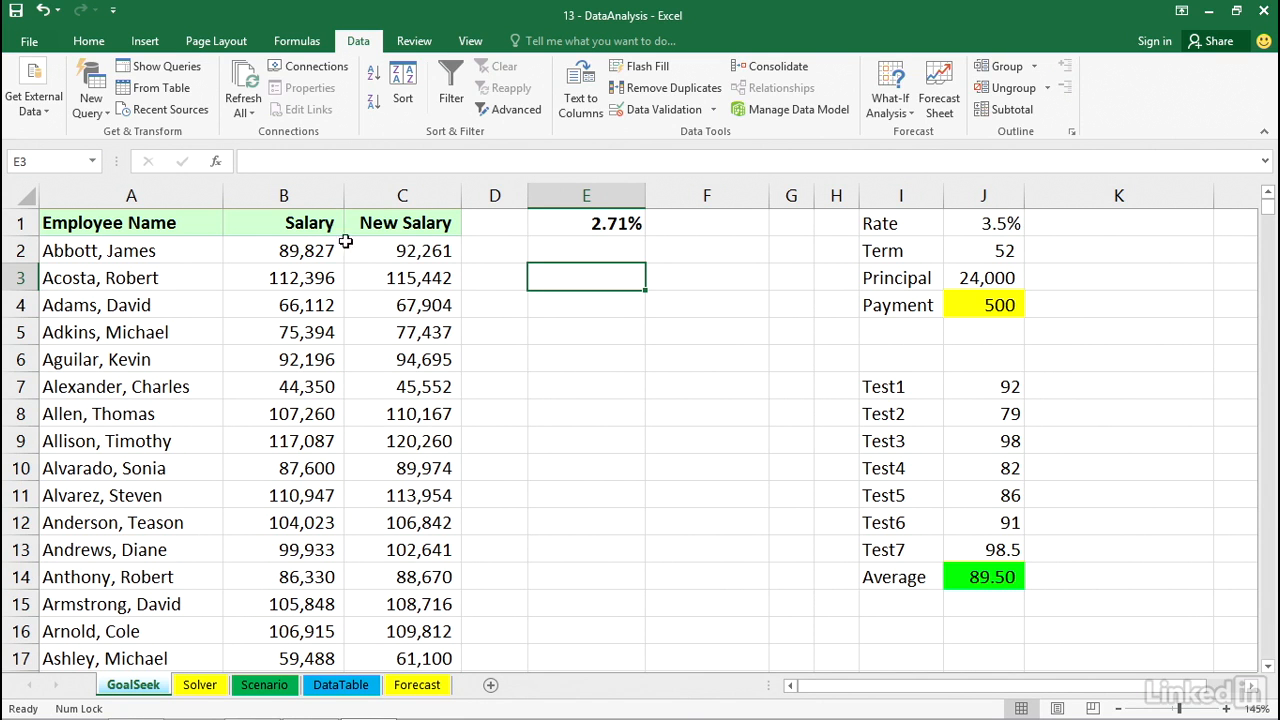
left_click(298, 44)
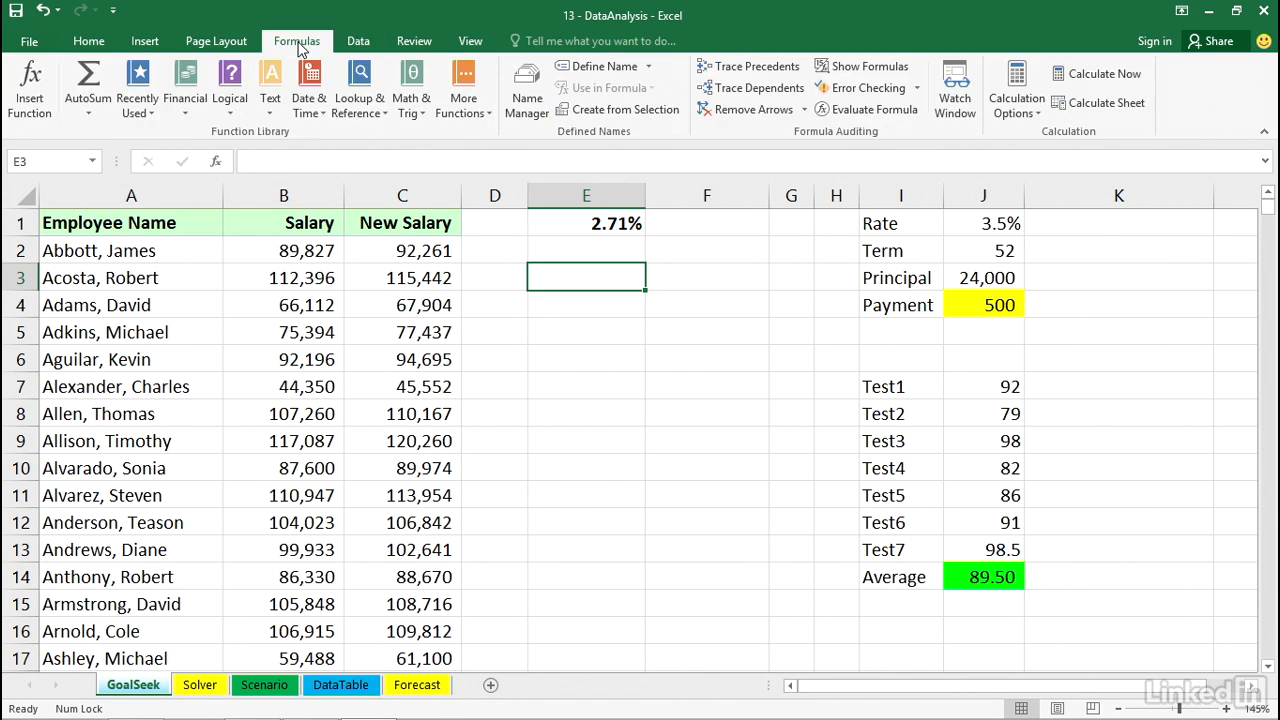
left_click(88, 76)
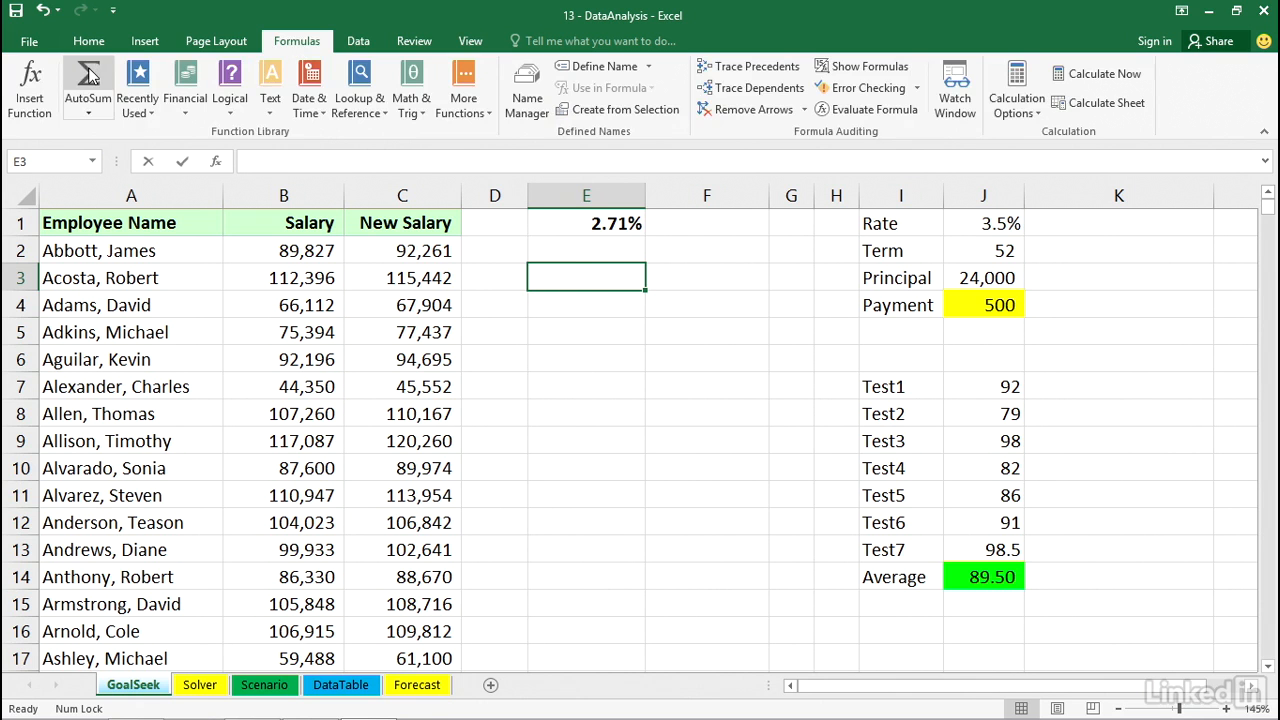
left_click(403, 194)
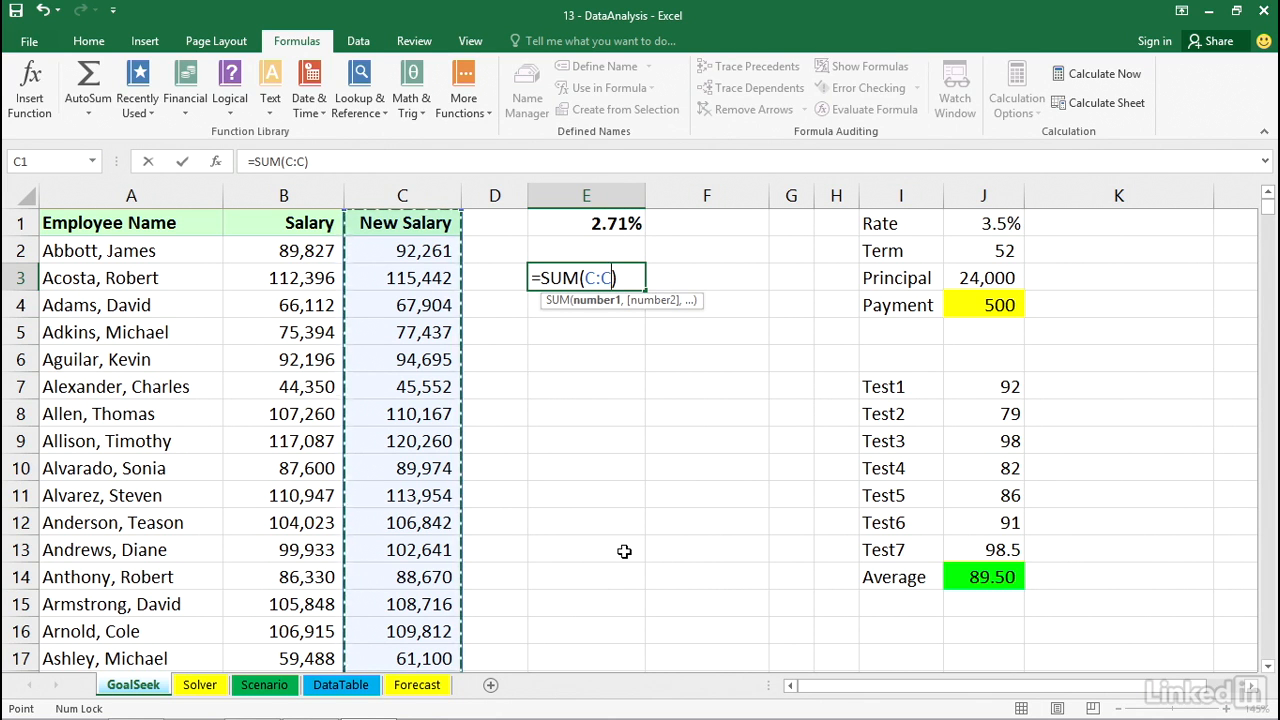
key("Return")
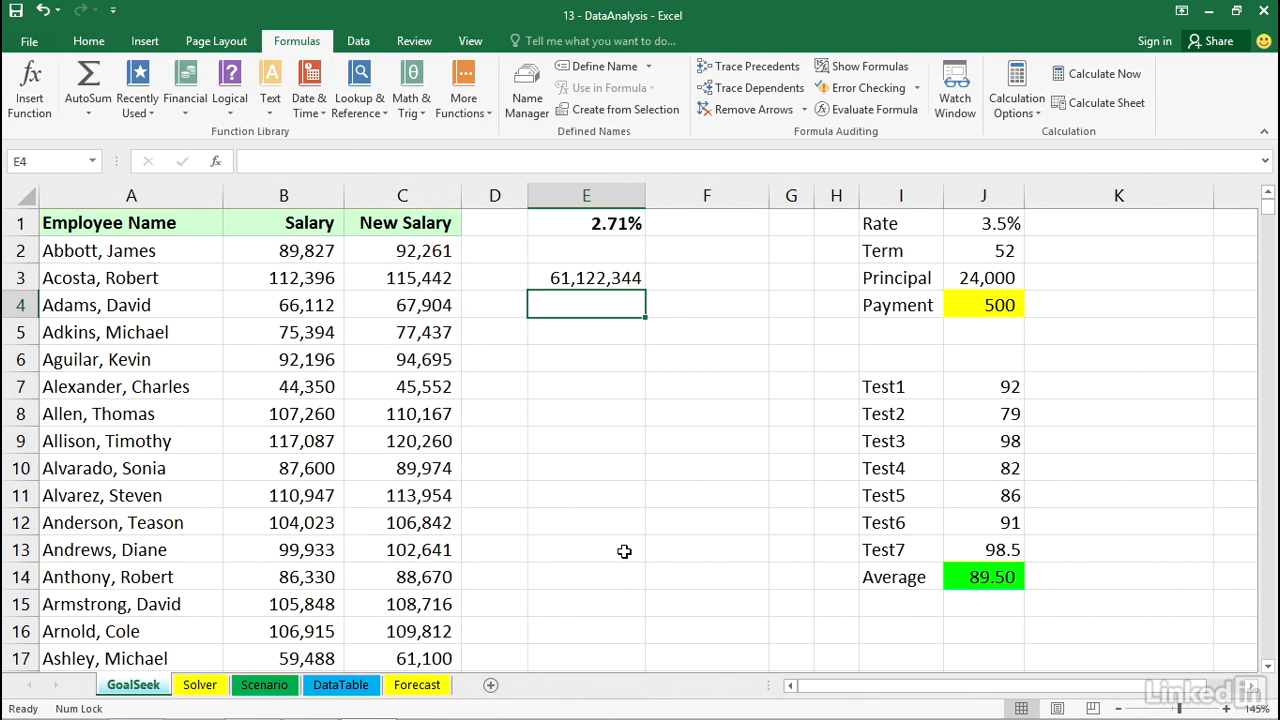
Check how the total in E3 depends on percentage cell E1 through the New Salary formulas in C2, C5 and C9.
left_click(595, 281)
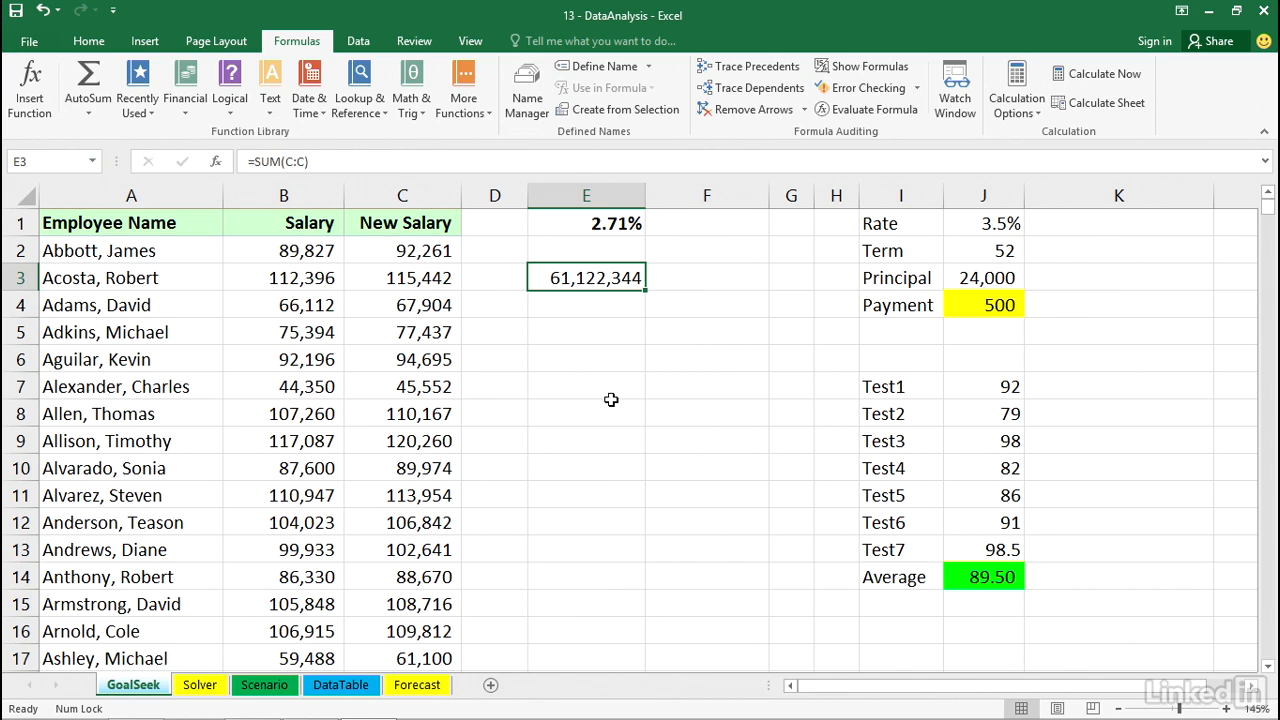
left_click(595, 222)
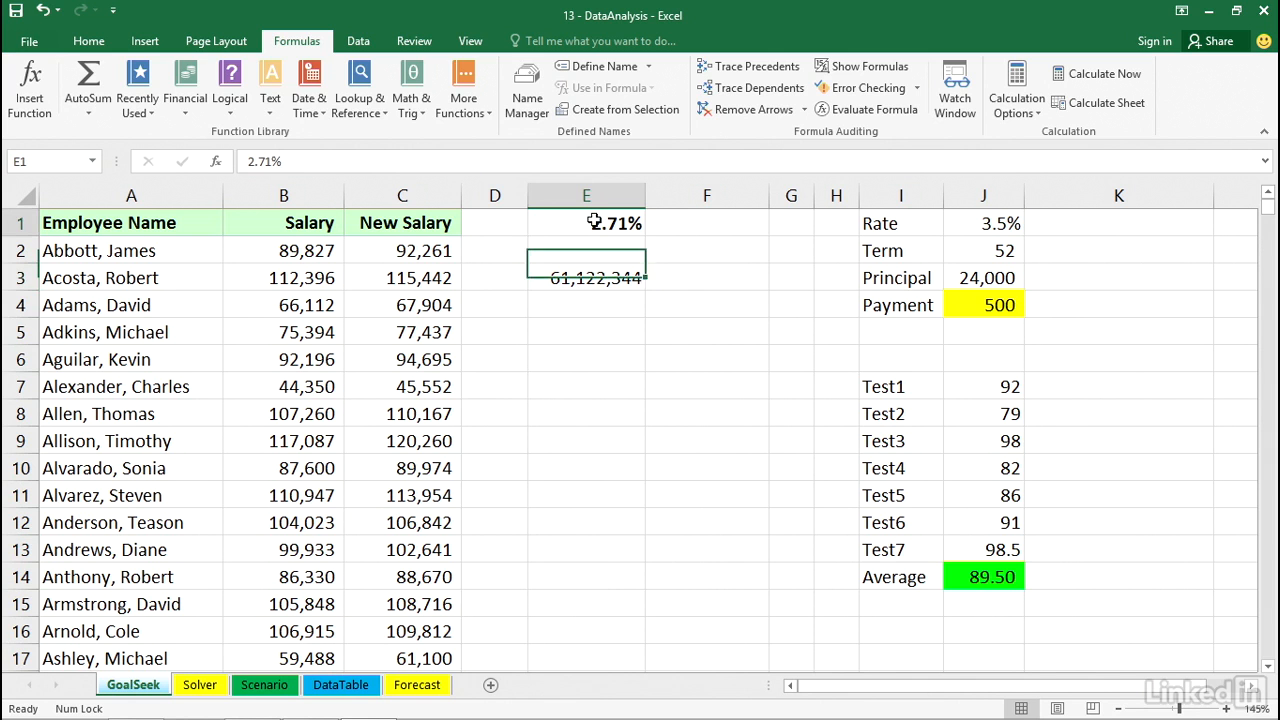
double_click(417, 248)
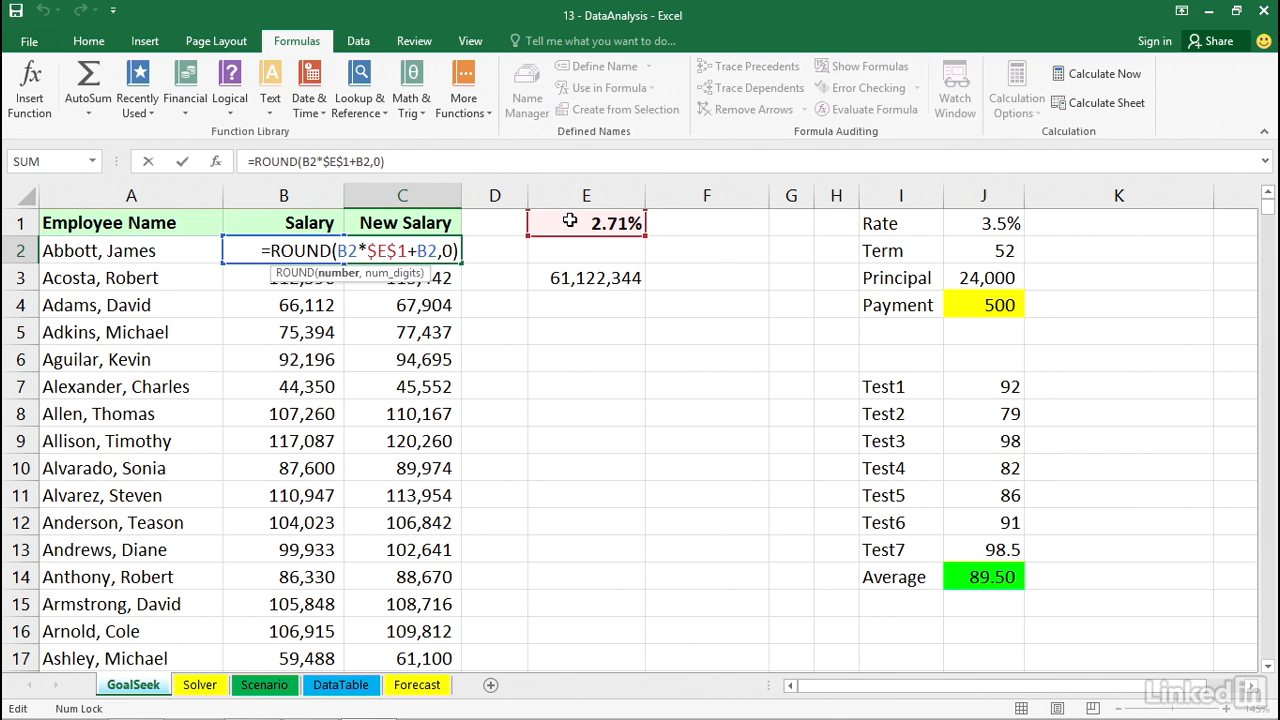
key("Escape")
double_click(428, 331)
key("Escape")
double_click(420, 441)
key("Escape")
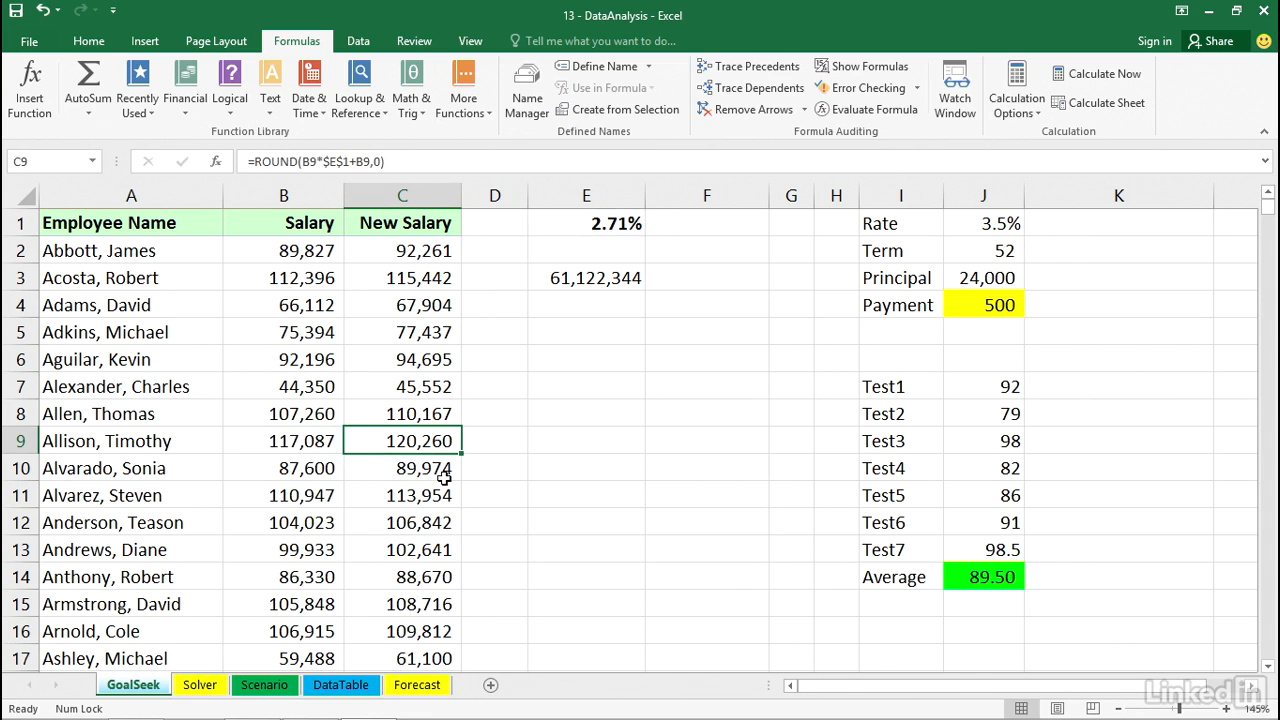
left_click(567, 278)
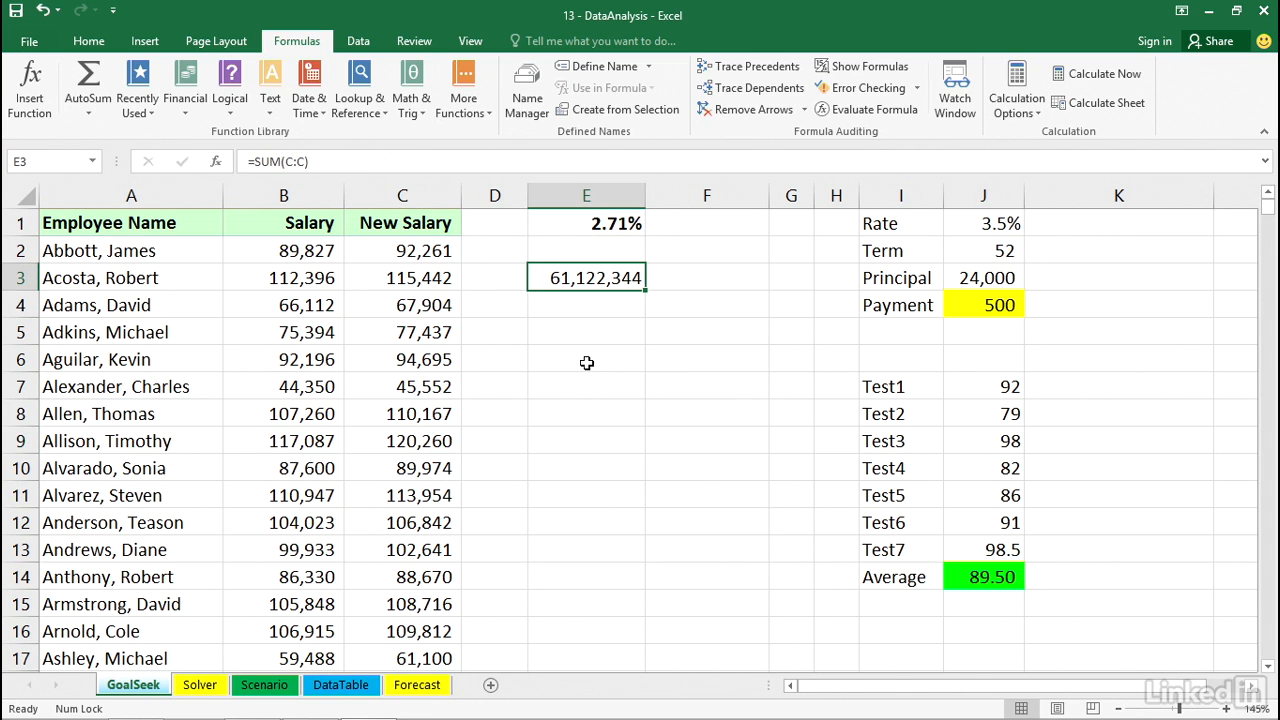
left_click(568, 222)
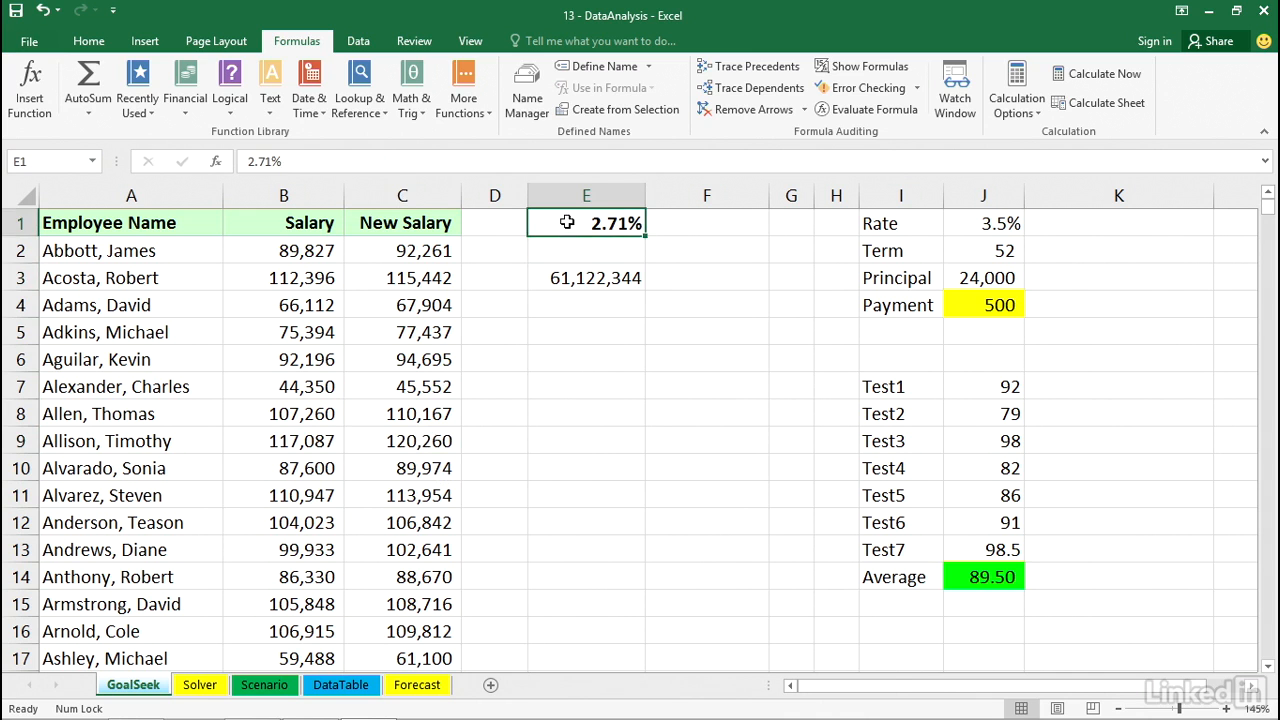
Run Goal Seek to bring salary total E3 to 62000000 by changing percentage cell E1, and keep the solution.
left_click(564, 276)
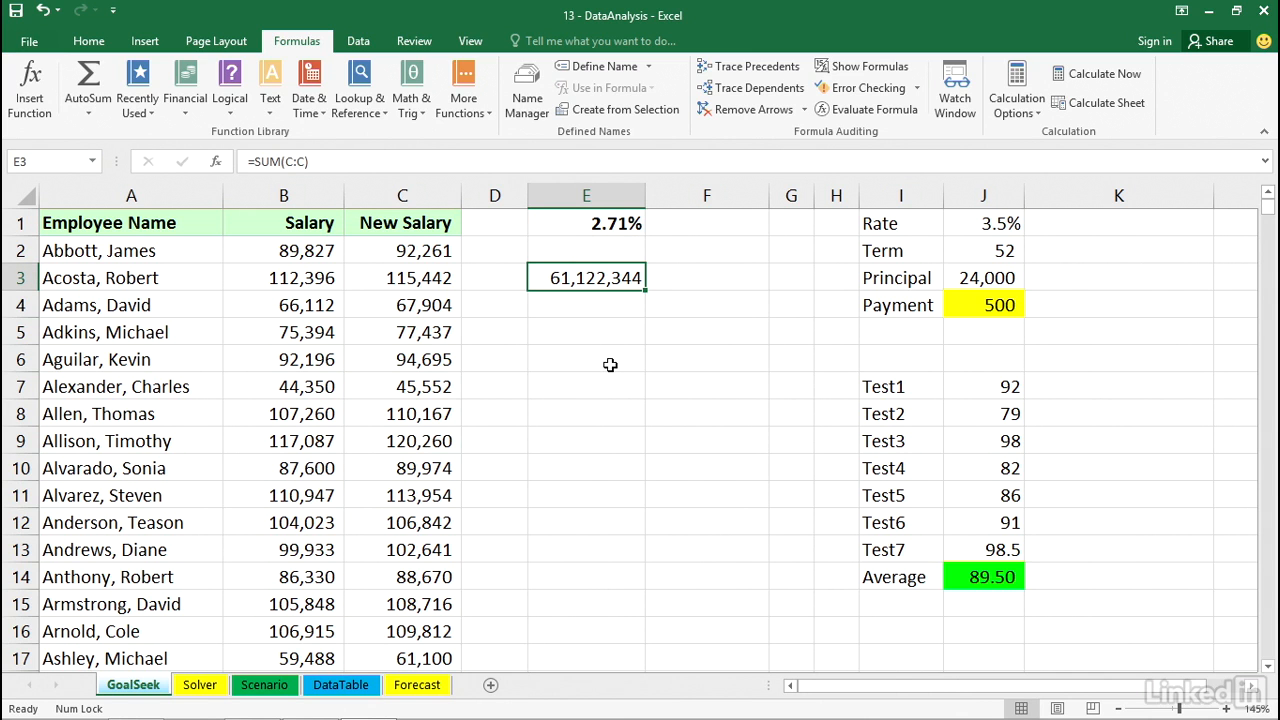
left_click(359, 42)
left_click(890, 104)
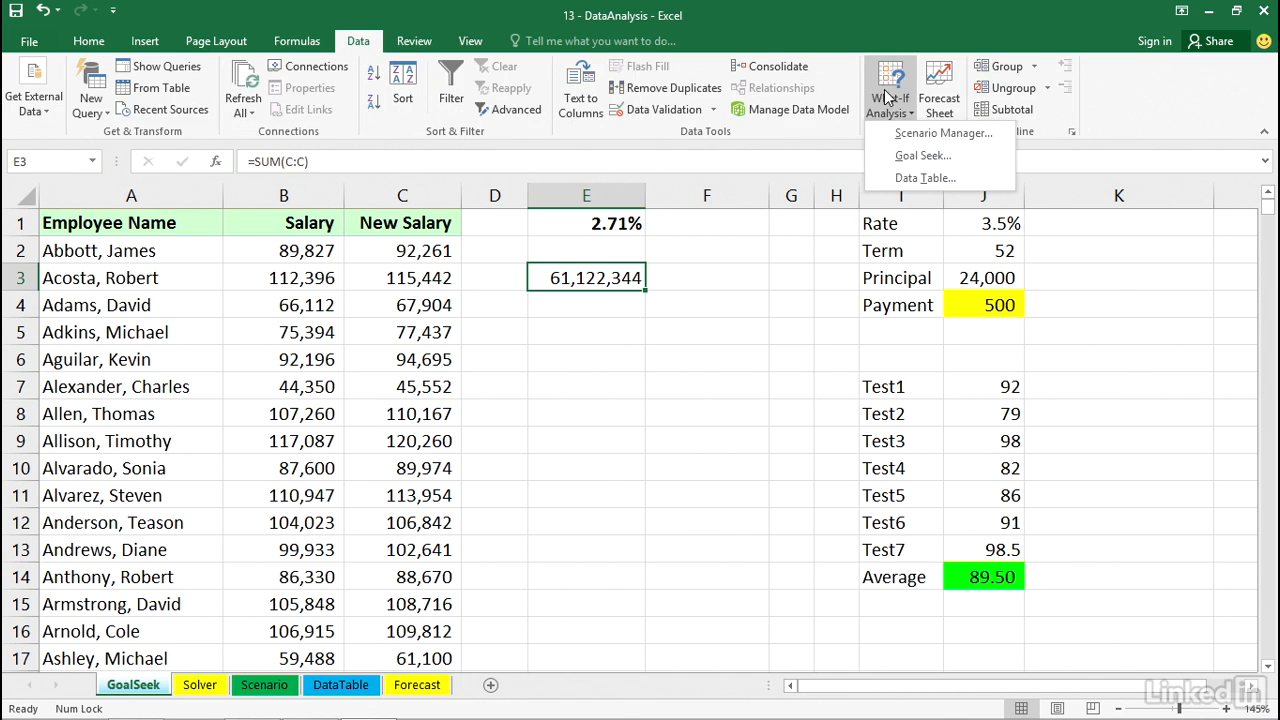
left_click(913, 155)
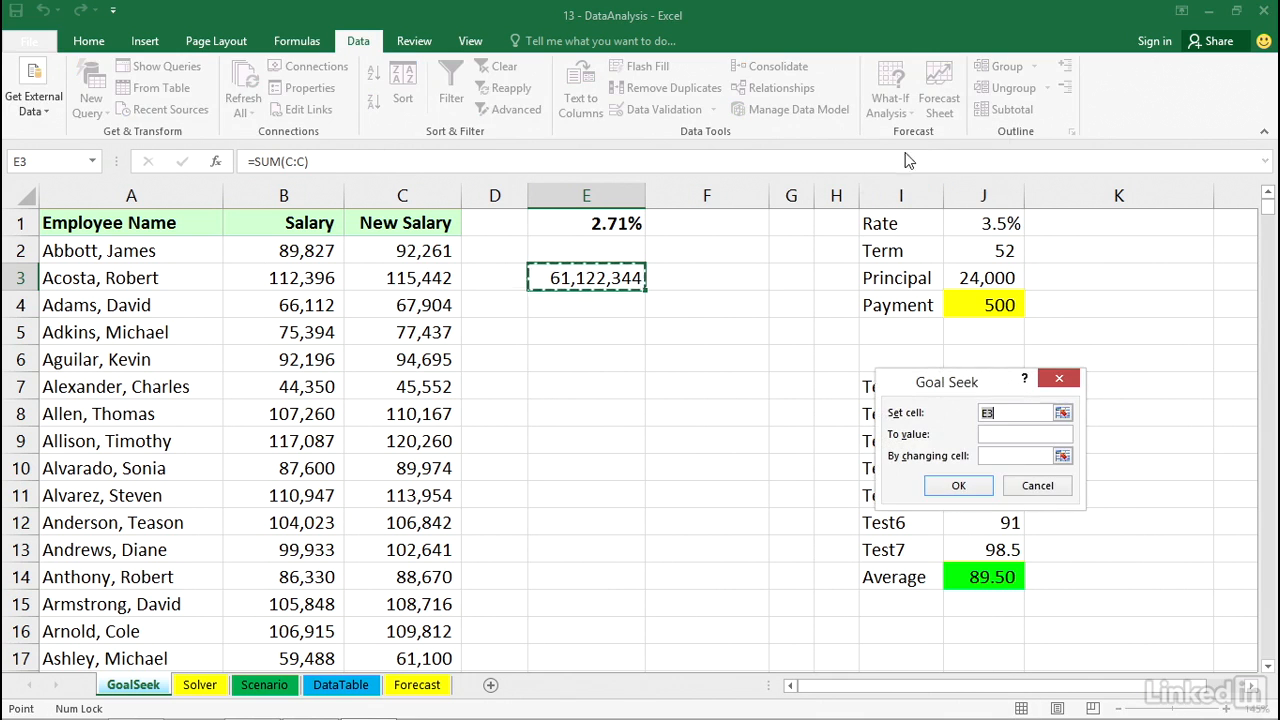
left_click_drag(990, 385, 637, 323)
left_click(637, 374)
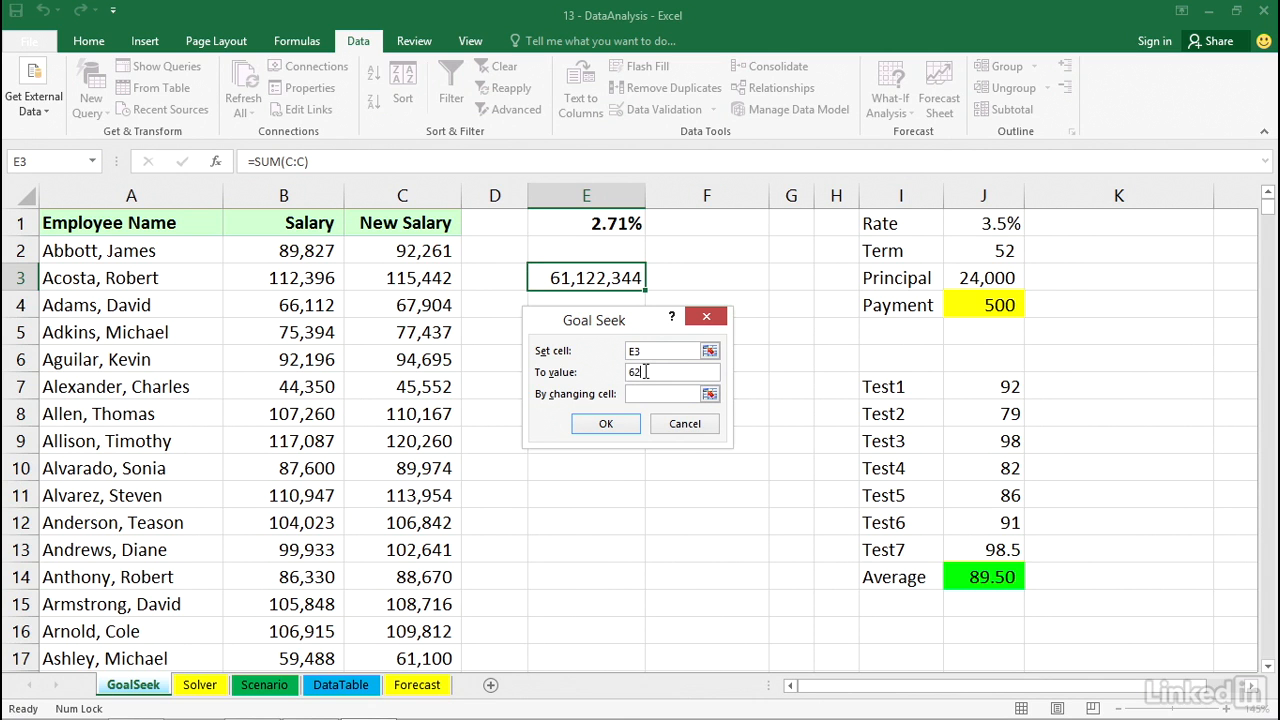
left_click(632, 393)
left_click(600, 222)
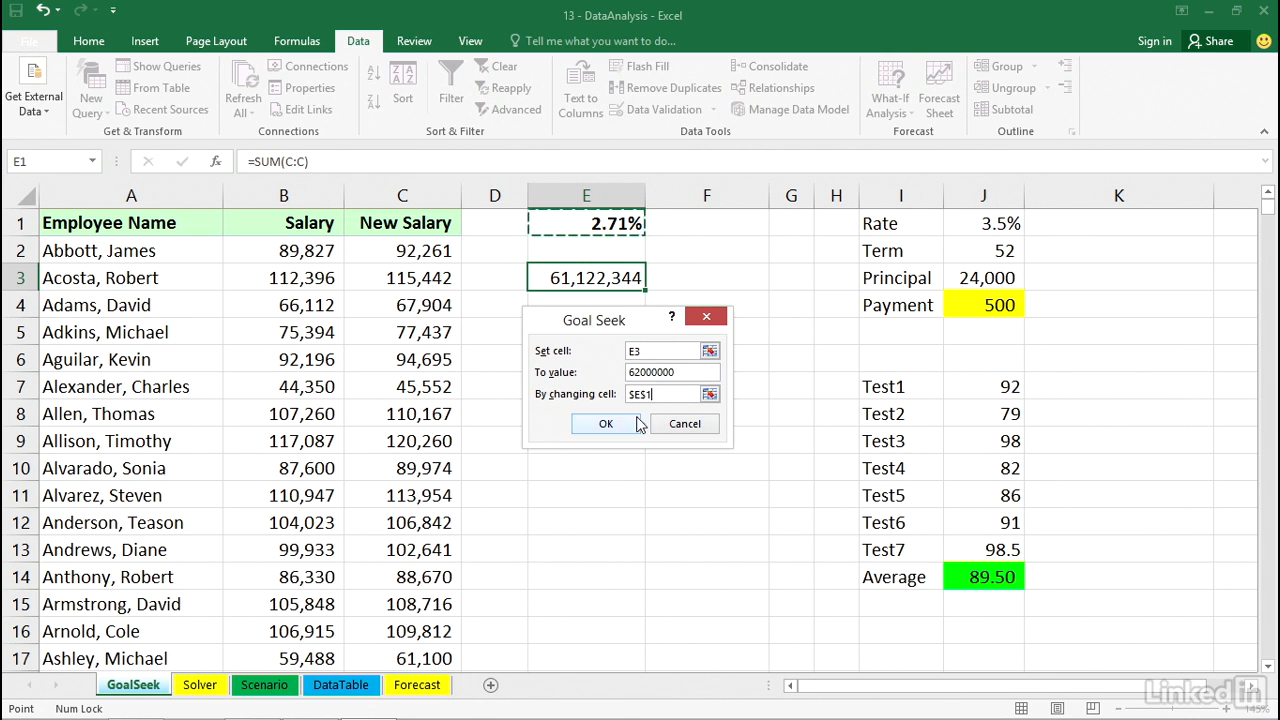
left_click(624, 426)
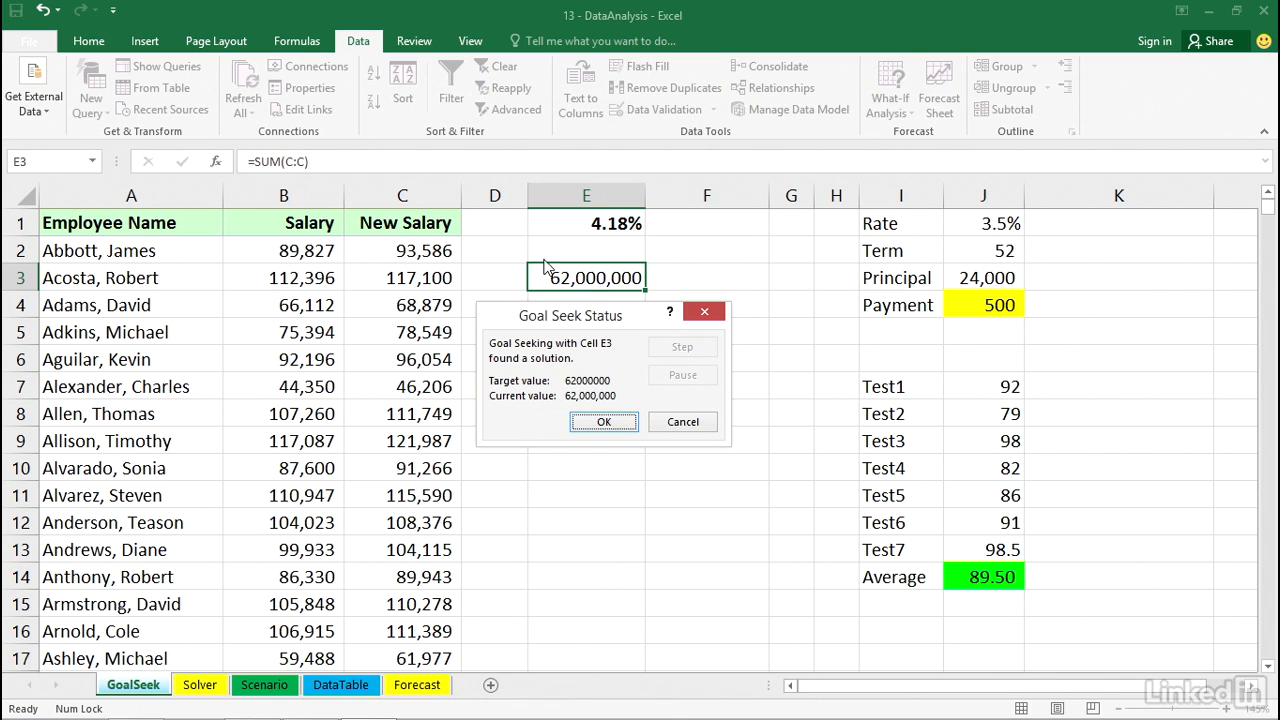
left_click(603, 424)
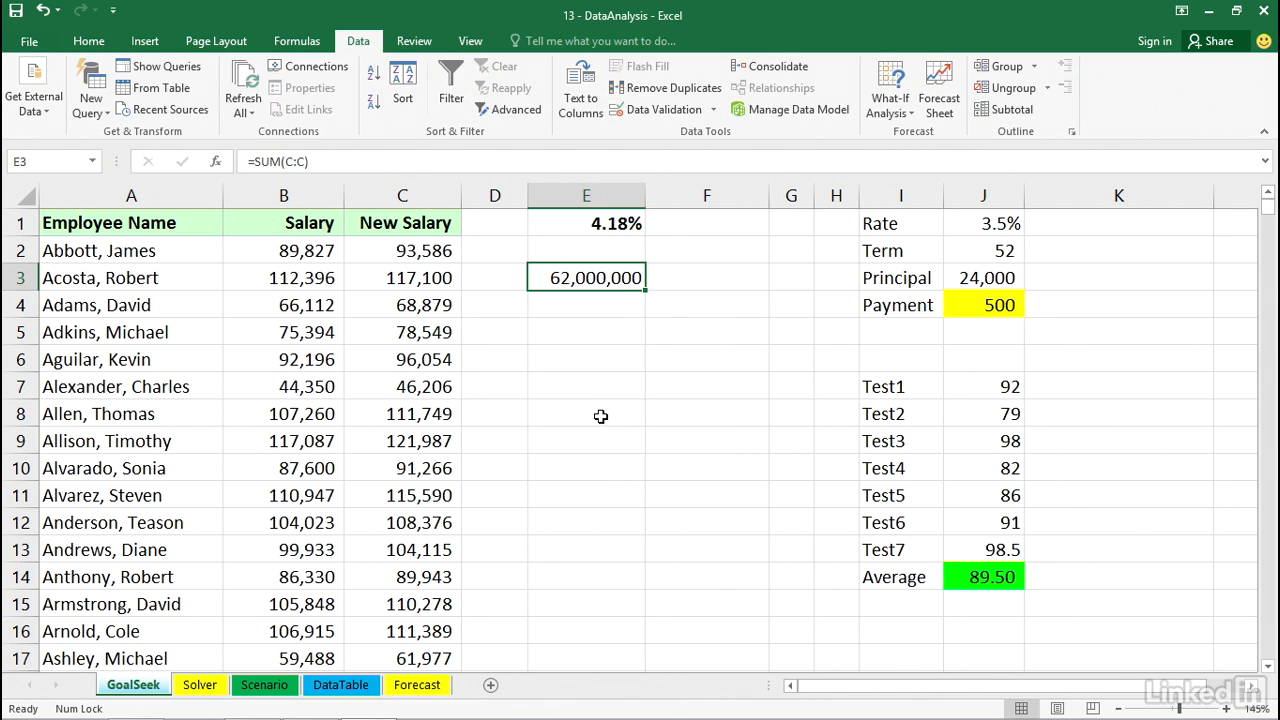
Trim the long decimal percentage in cell E1 to exactly 4.18% and check the recalculated salary total in E3.
left_click(577, 224)
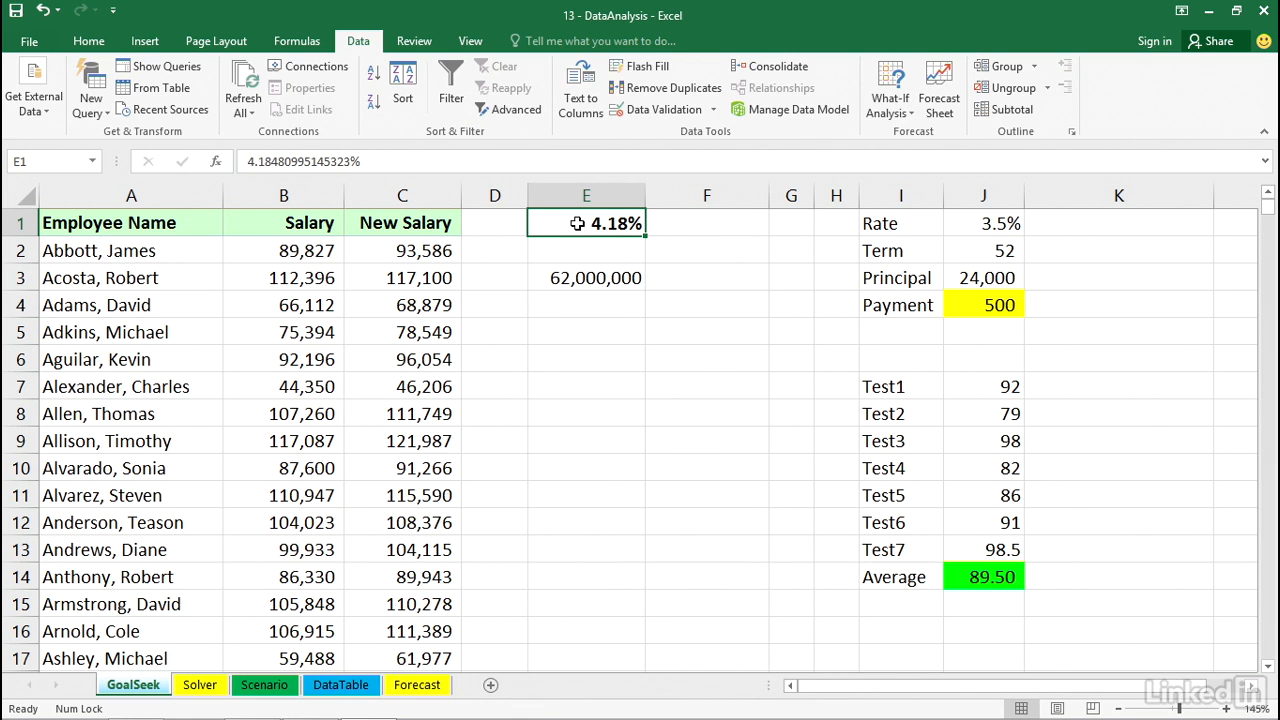
double_click(577, 224)
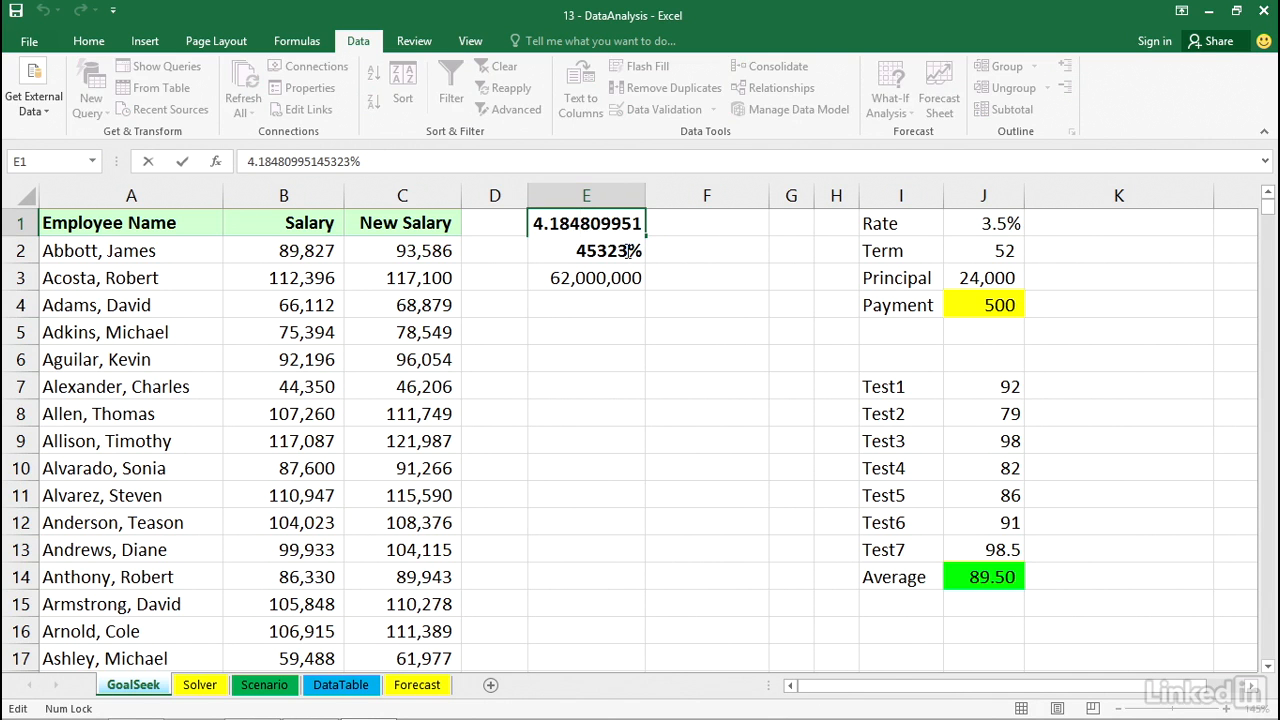
left_click_drag(628, 251, 578, 229)
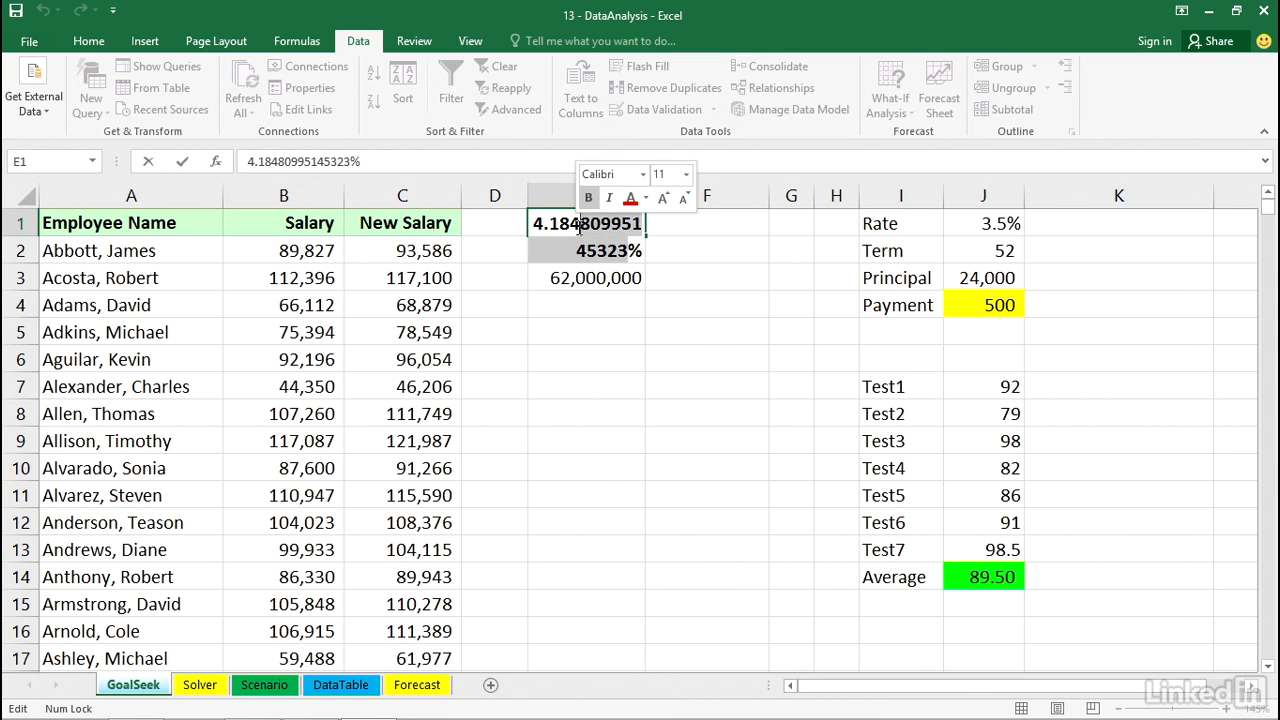
left_click_drag(572, 226, 624, 250)
key("Delete")
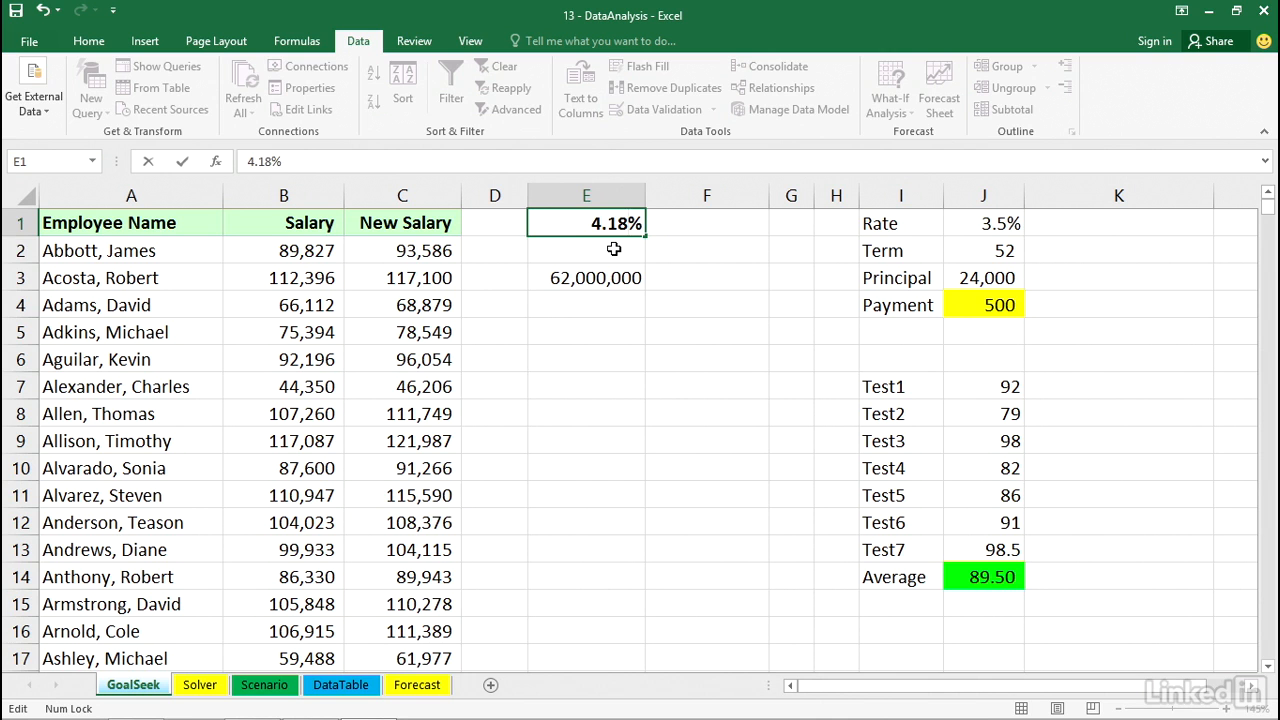
key("Return")
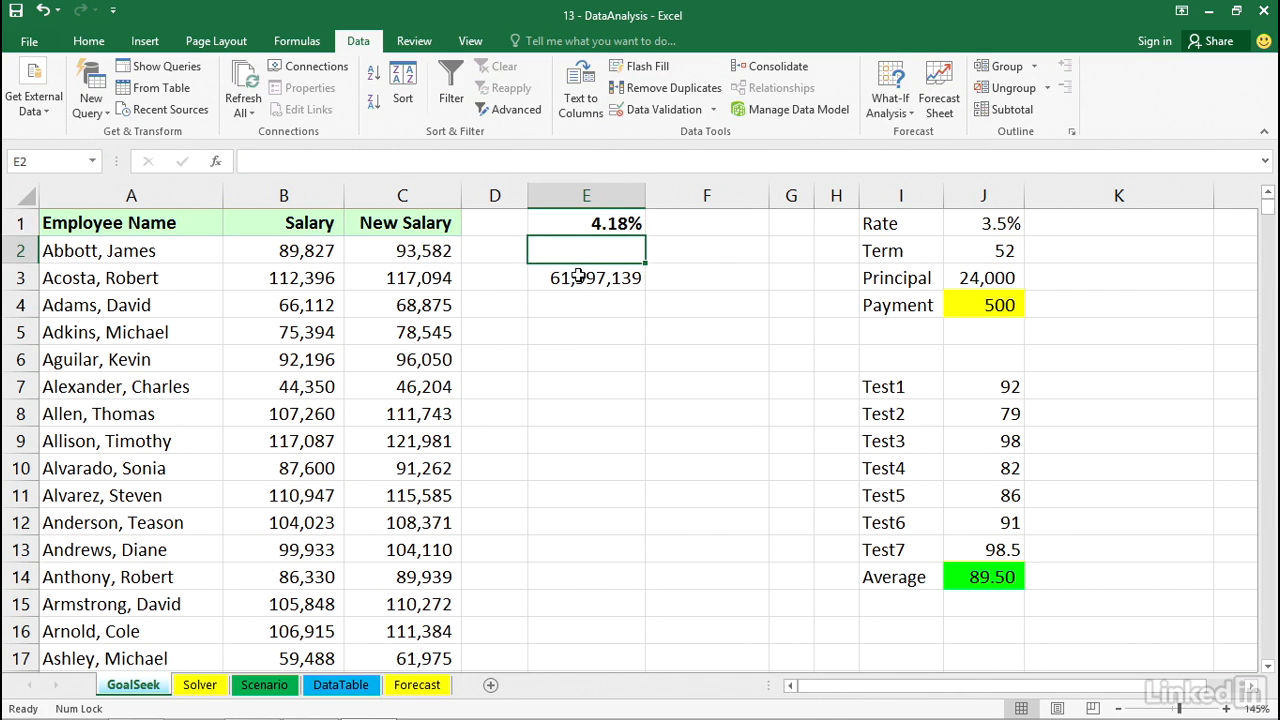
left_click(578, 278)
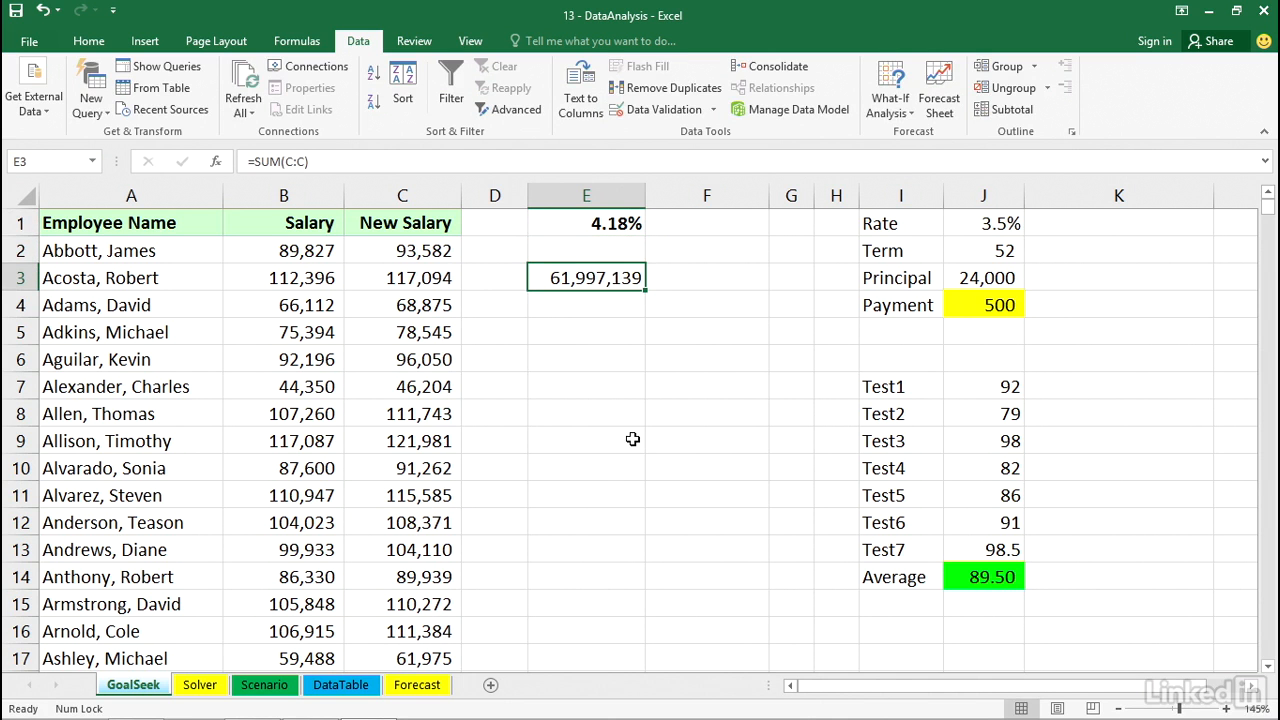